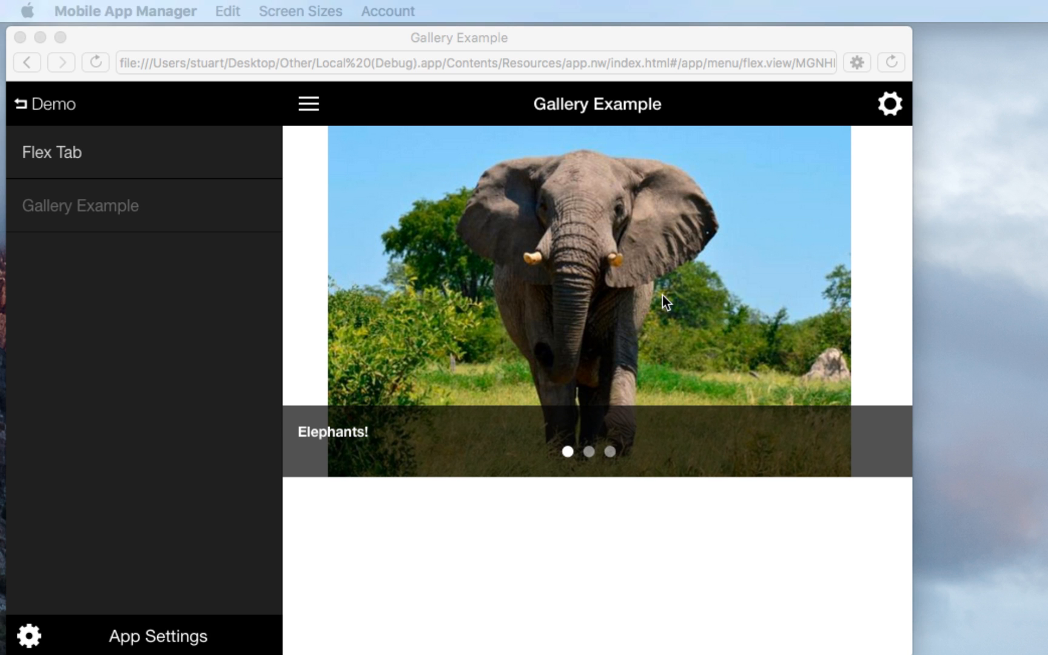
Browse the example gallery's slides, open the zebra item to view its full article, and close it
{"action": "left_click", "coordinate": [662, 296]}
{"action": "left_click_drag", "start_coordinate": [704, 281], "coordinate": [548, 280]}
{"action": "left_click_drag", "start_coordinate": [638, 278], "coordinate": [440, 271]}
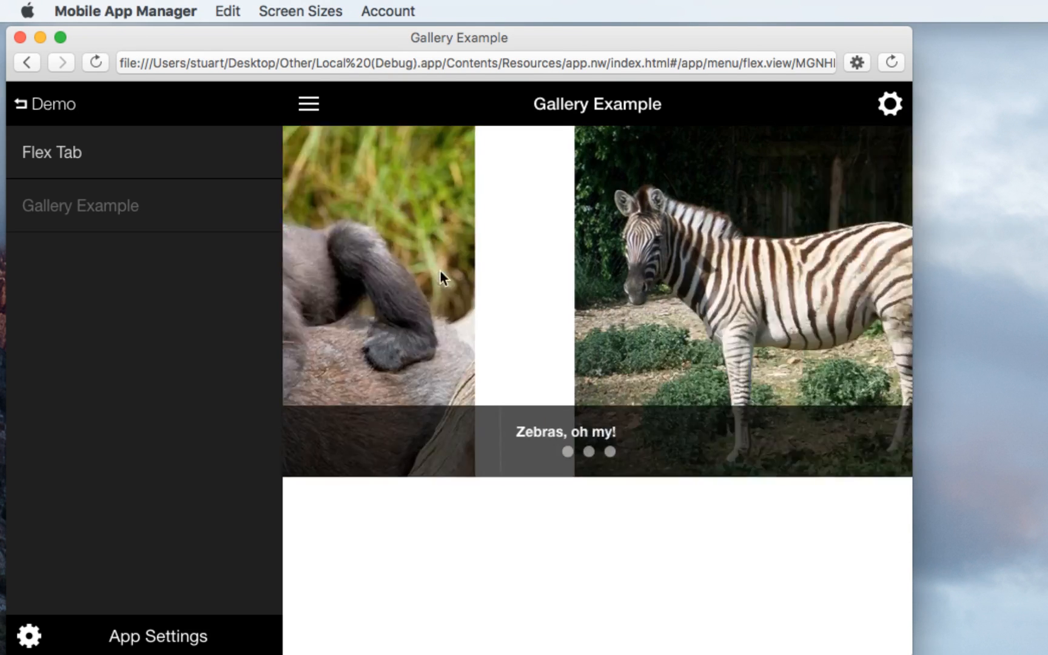
{"action": "left_click", "coordinate": [515, 279]}
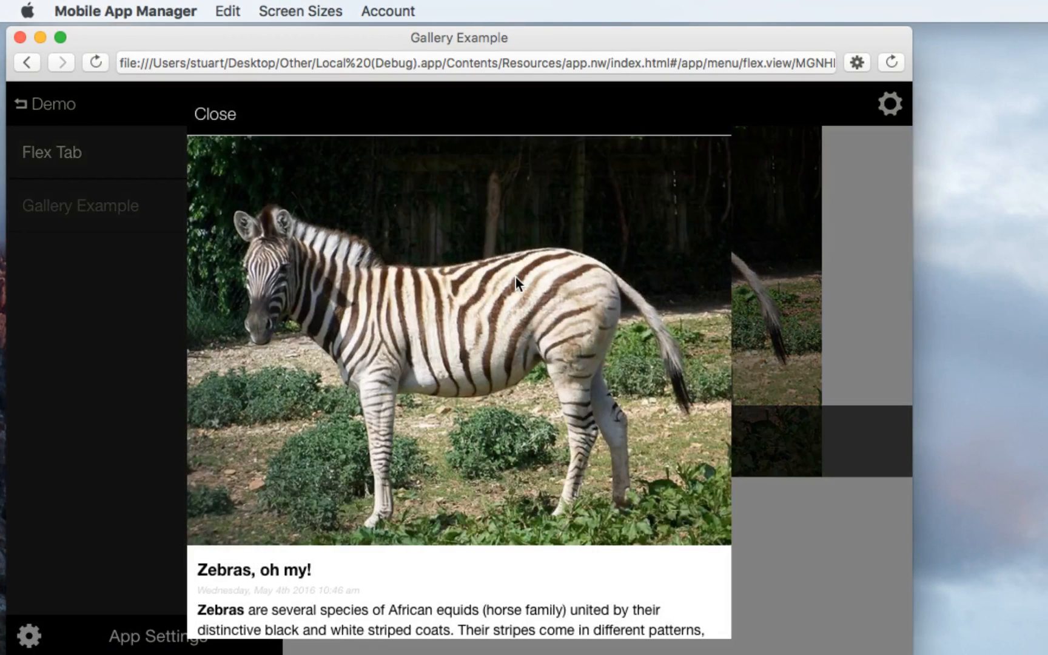
{"action": "scroll", "coordinate": [409, 390], "scroll_direction": "down", "scroll_amount": 3}
{"action": "scroll", "coordinate": [407, 387], "scroll_direction": "up", "scroll_amount": 3}
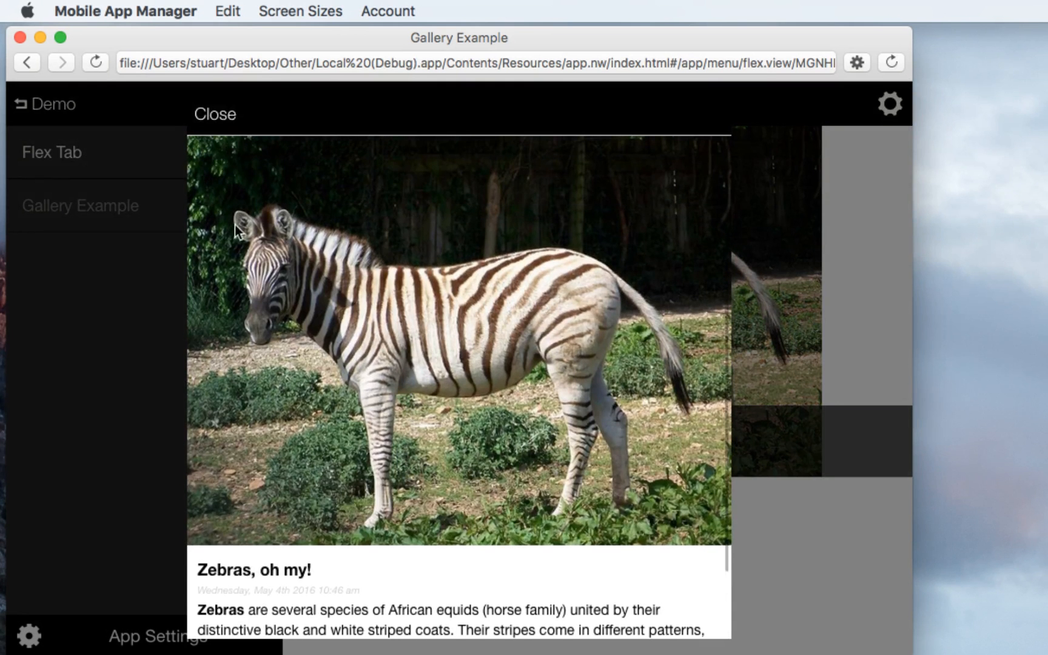
{"action": "left_click", "coordinate": [218, 125]}
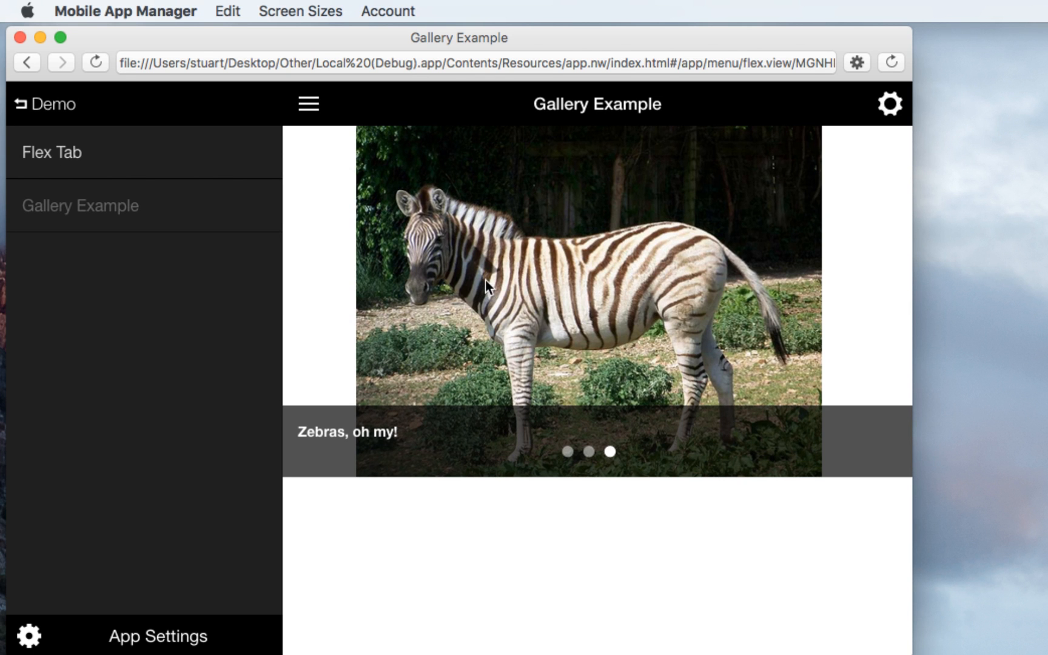
Open the content editor of the Flex Tab and add a content item of type Gallery
{"action": "left_click", "coordinate": [97, 168]}
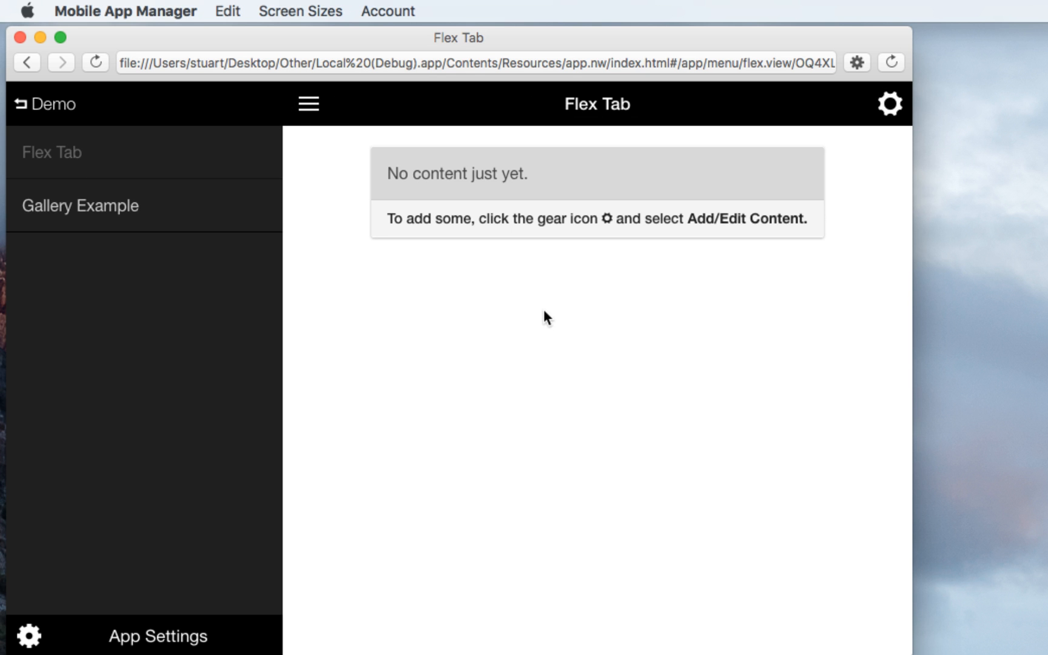
{"action": "left_click", "coordinate": [889, 105]}
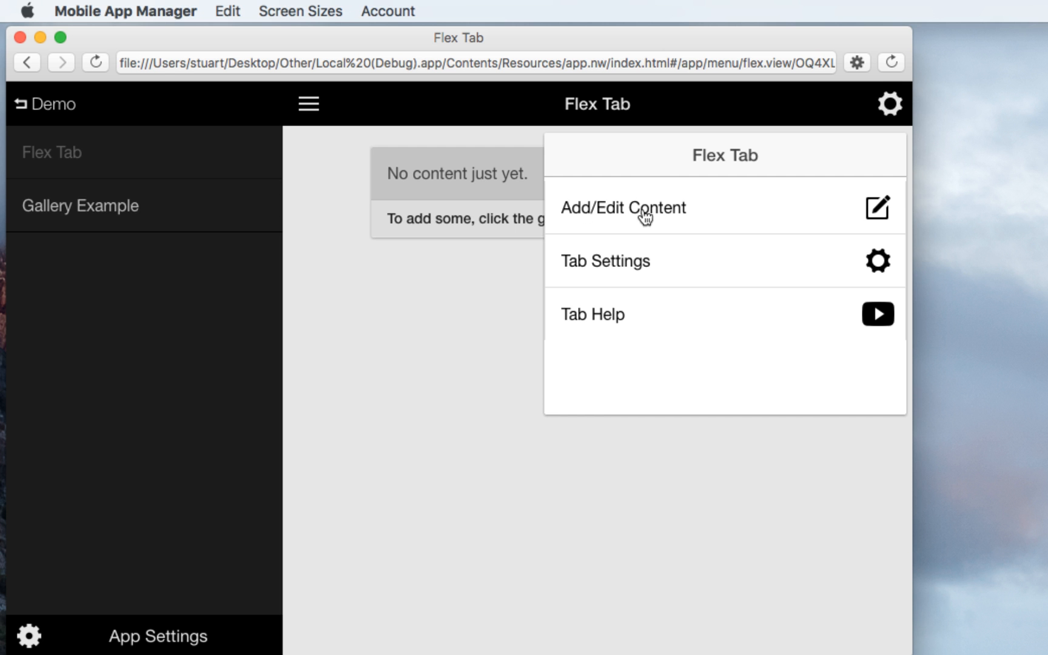
{"action": "left_click", "coordinate": [625, 212]}
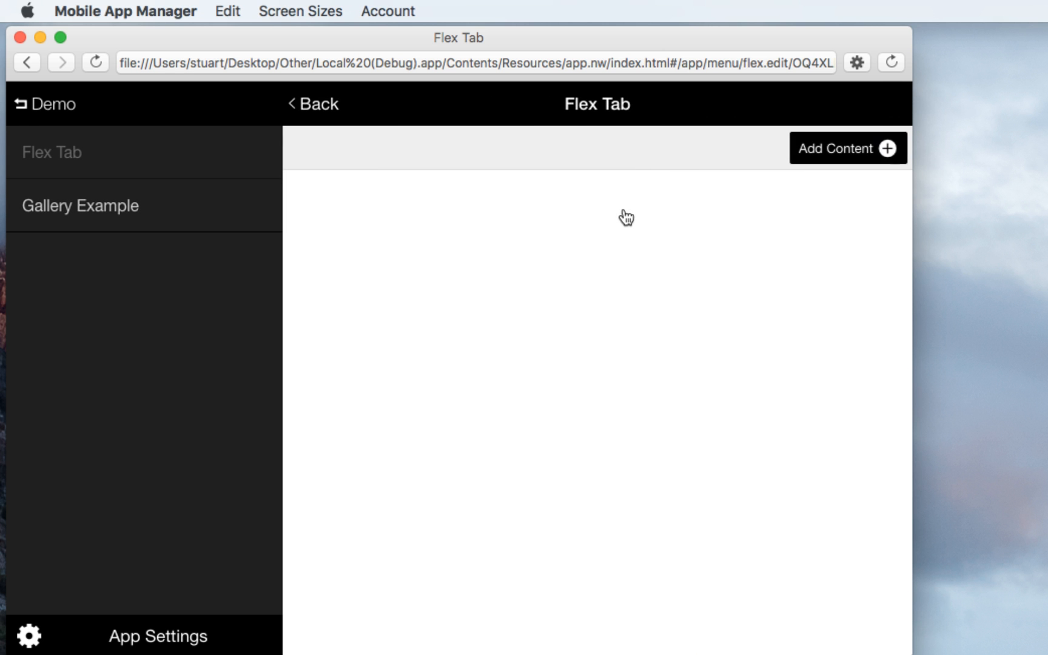
{"action": "left_click", "coordinate": [833, 153]}
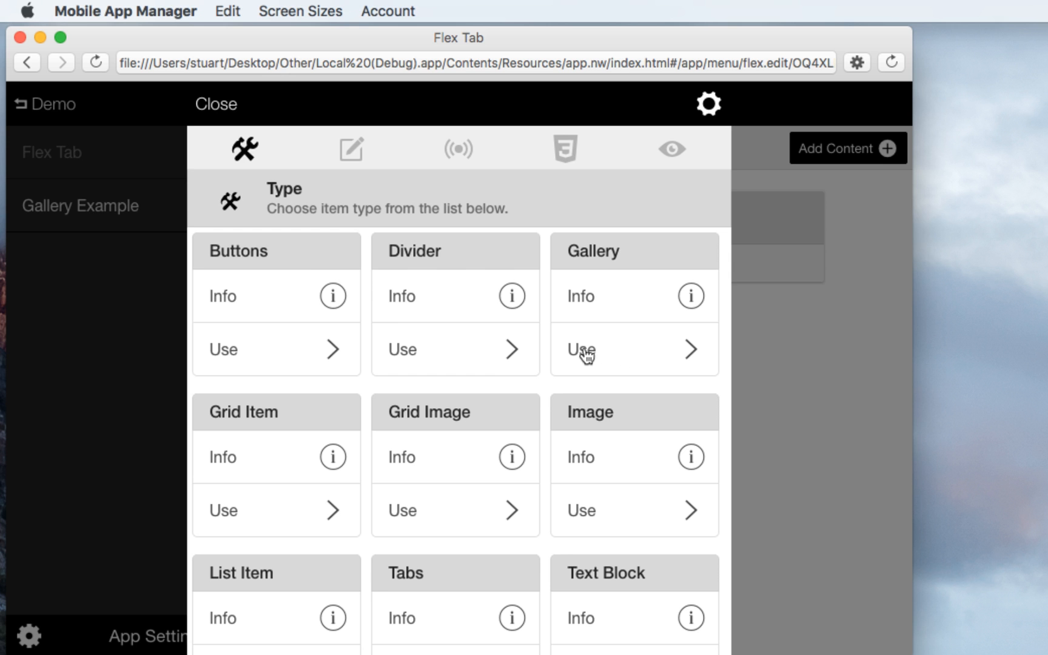
{"action": "left_click", "coordinate": [581, 351]}
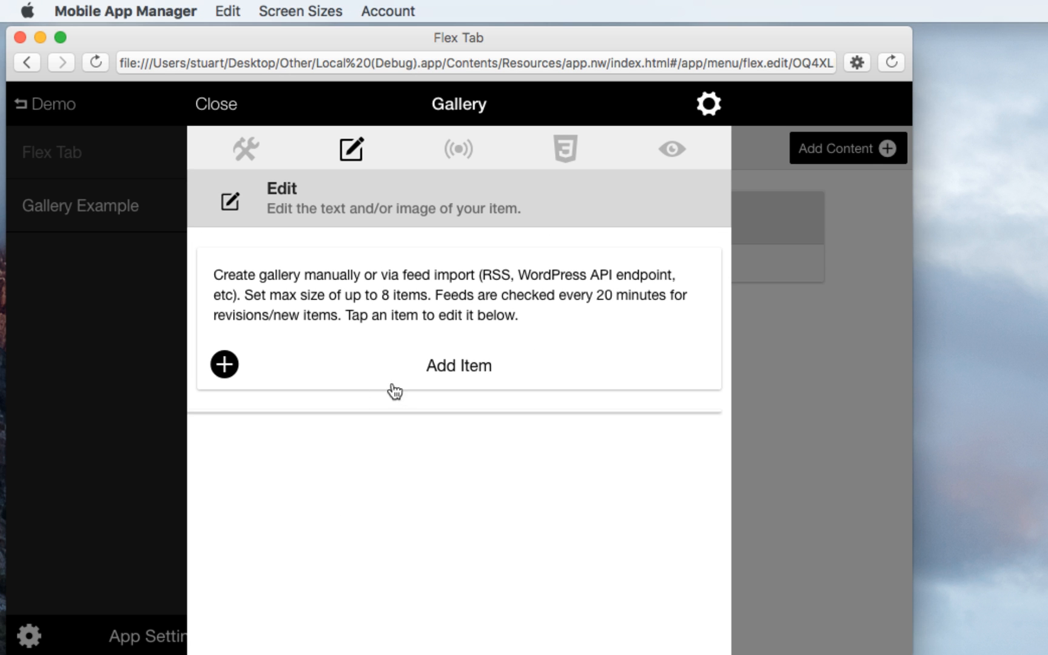
Add a new item to the gallery and review its image, headline and message fields
{"action": "left_click", "coordinate": [440, 373]}
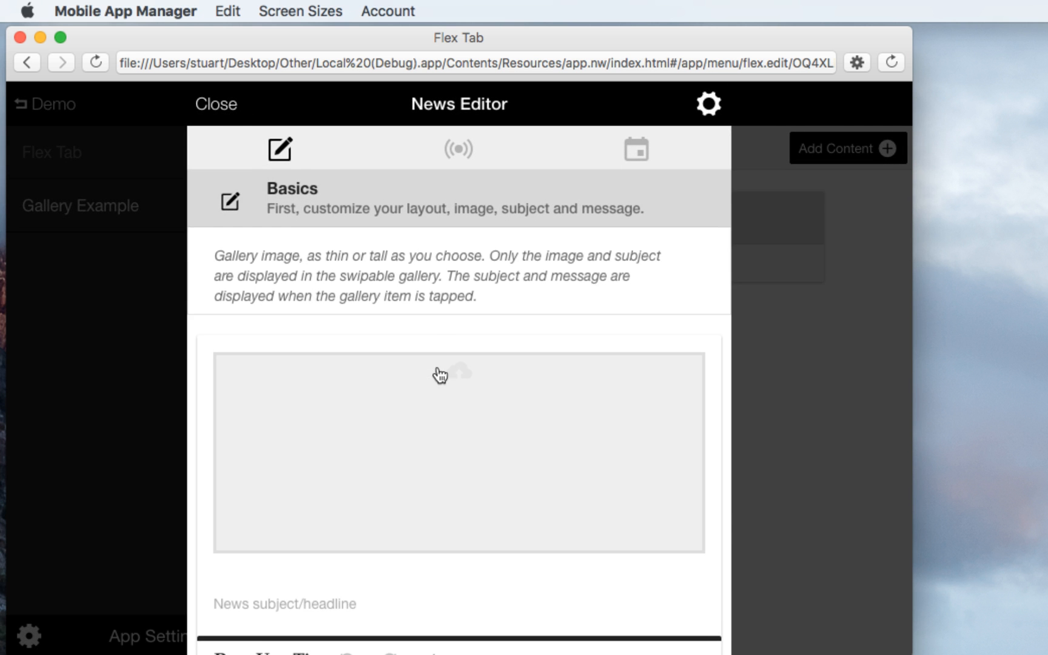
{"action": "scroll", "coordinate": [431, 339], "scroll_direction": "down", "scroll_amount": 4}
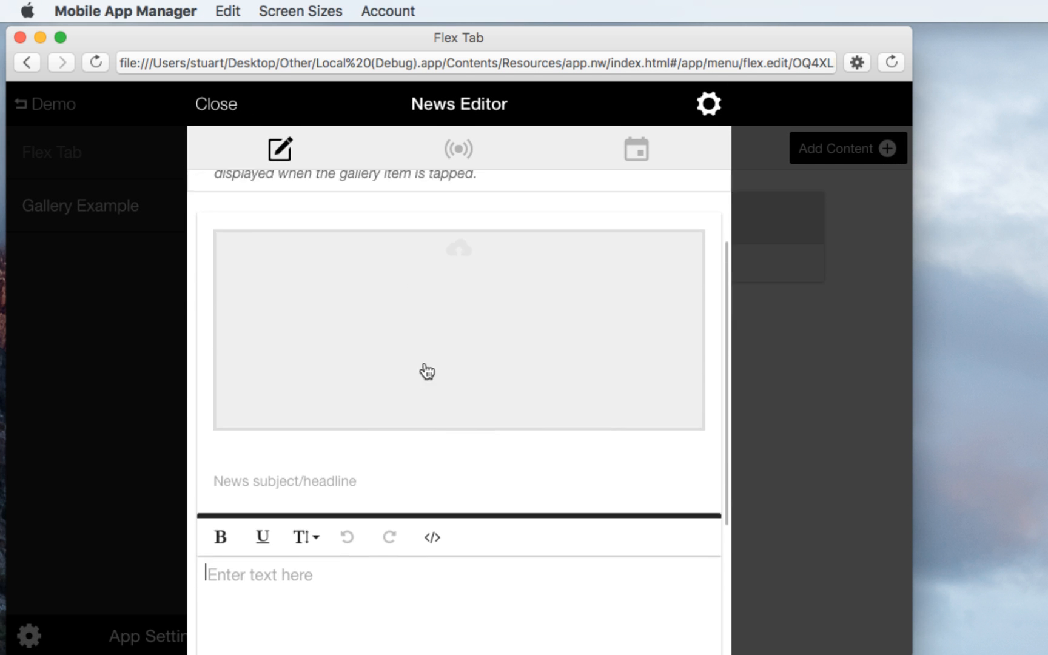
{"action": "scroll", "coordinate": [427, 418], "scroll_direction": "up", "scroll_amount": 4}
{"action": "scroll", "coordinate": [434, 377], "scroll_direction": "down", "scroll_amount": 5}
{"action": "left_click", "coordinate": [288, 436]}
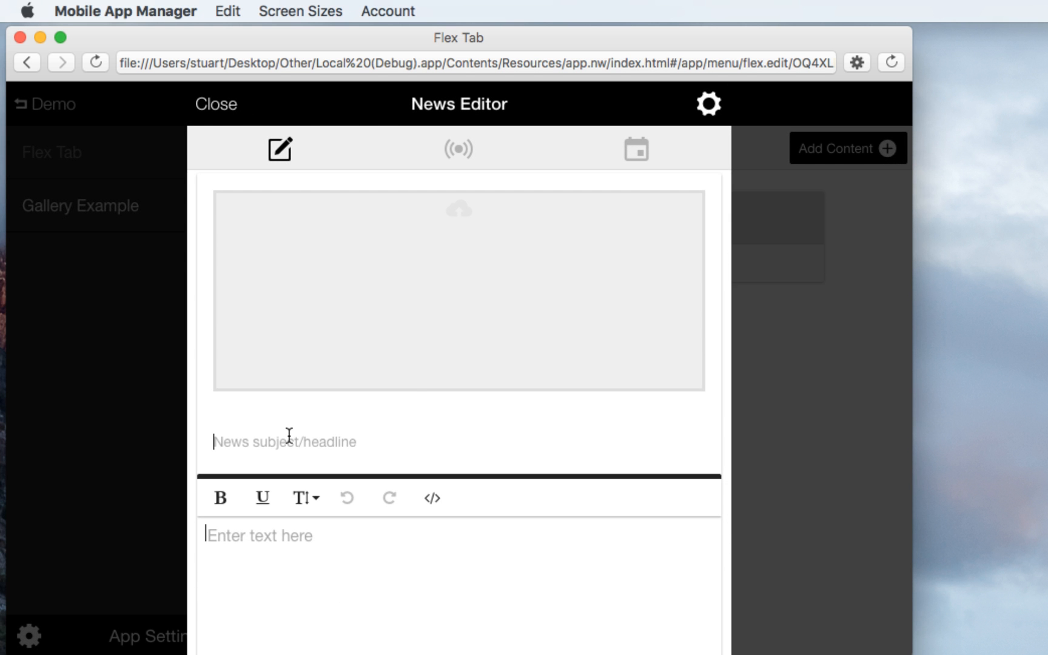
{"action": "scroll", "coordinate": [440, 376], "scroll_direction": "up", "scroll_amount": 5}
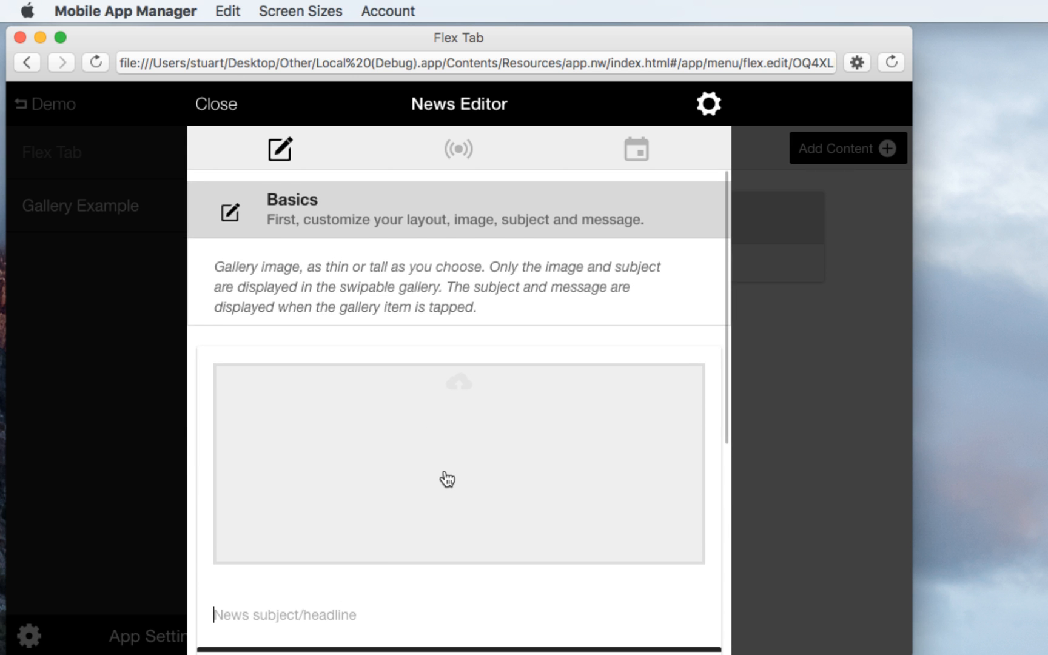
{"action": "scroll", "coordinate": [440, 461], "scroll_direction": "down", "scroll_amount": 1}
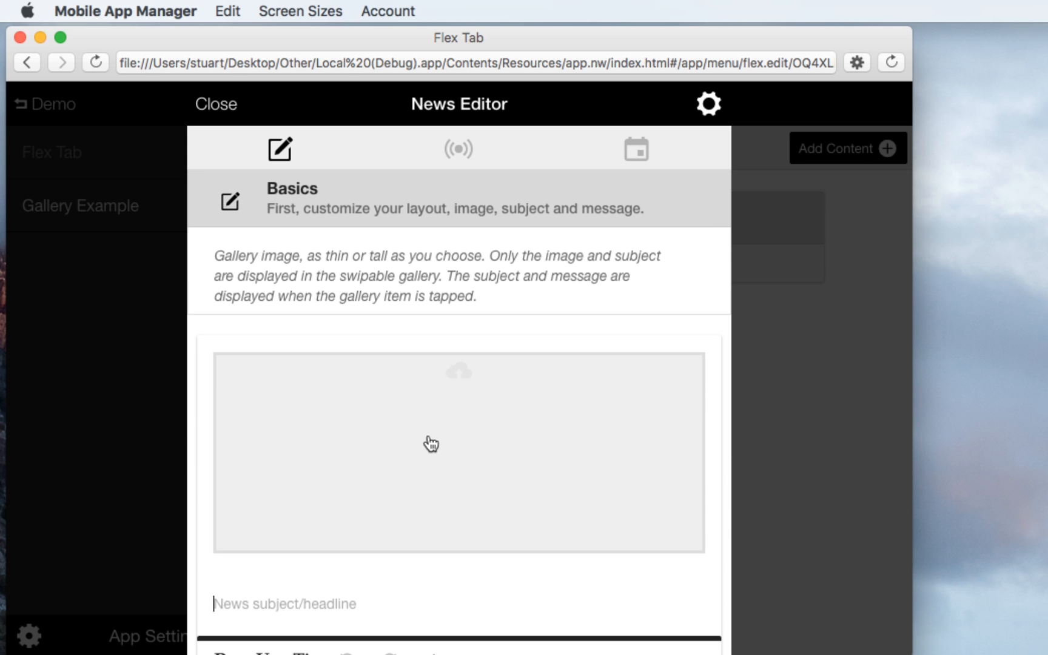
Use zebra.jpg from the image library as the gallery item's image
{"action": "left_click", "coordinate": [433, 455]}
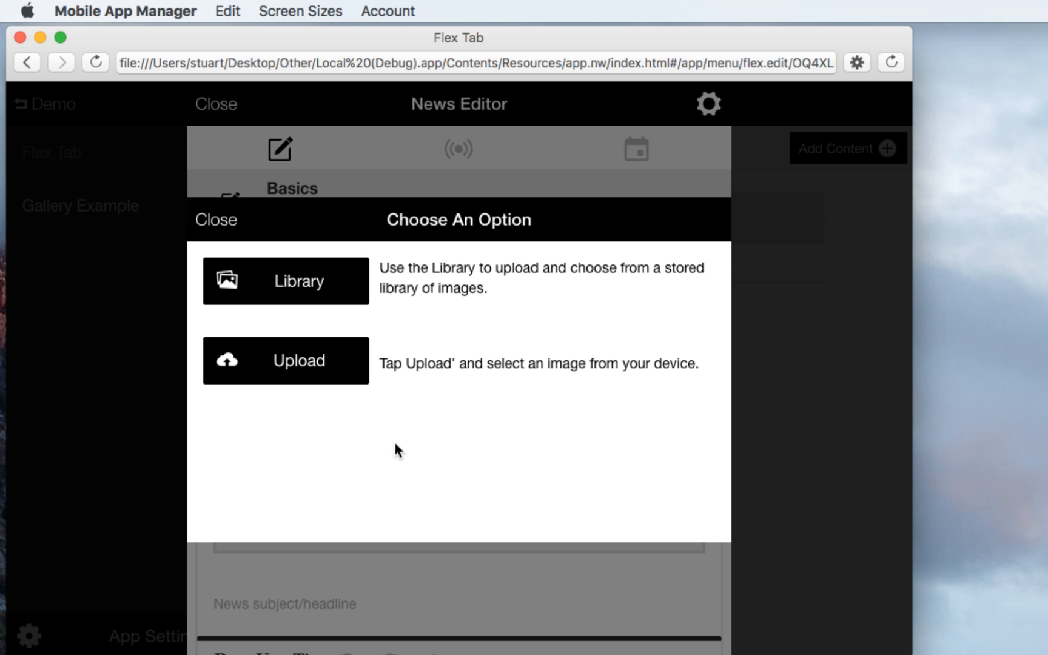
{"action": "left_click", "coordinate": [302, 289]}
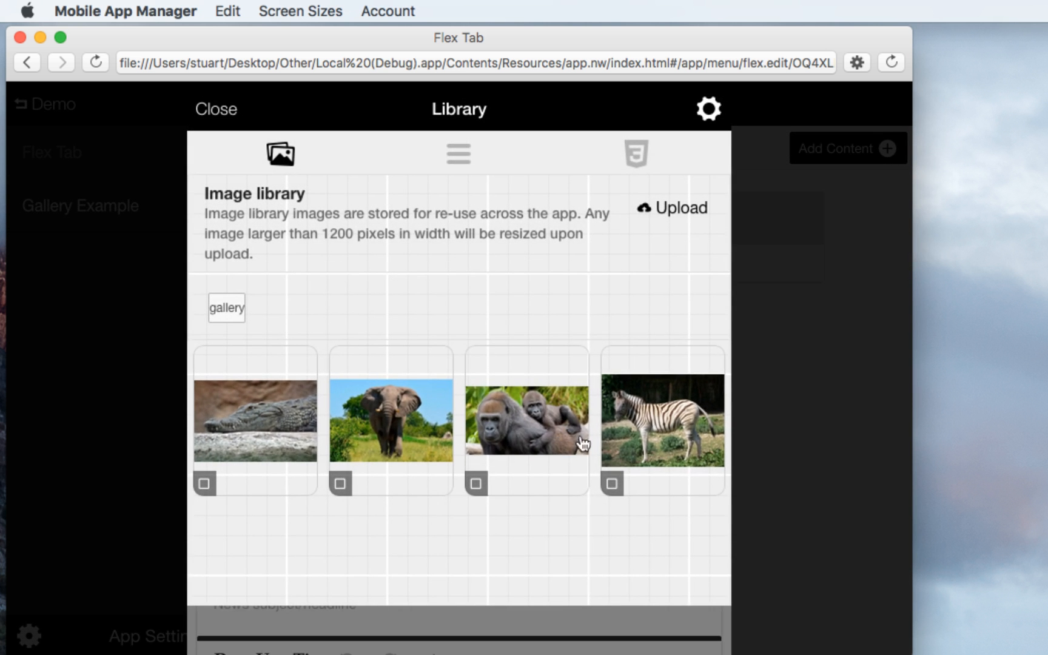
{"action": "left_click", "coordinate": [642, 428]}
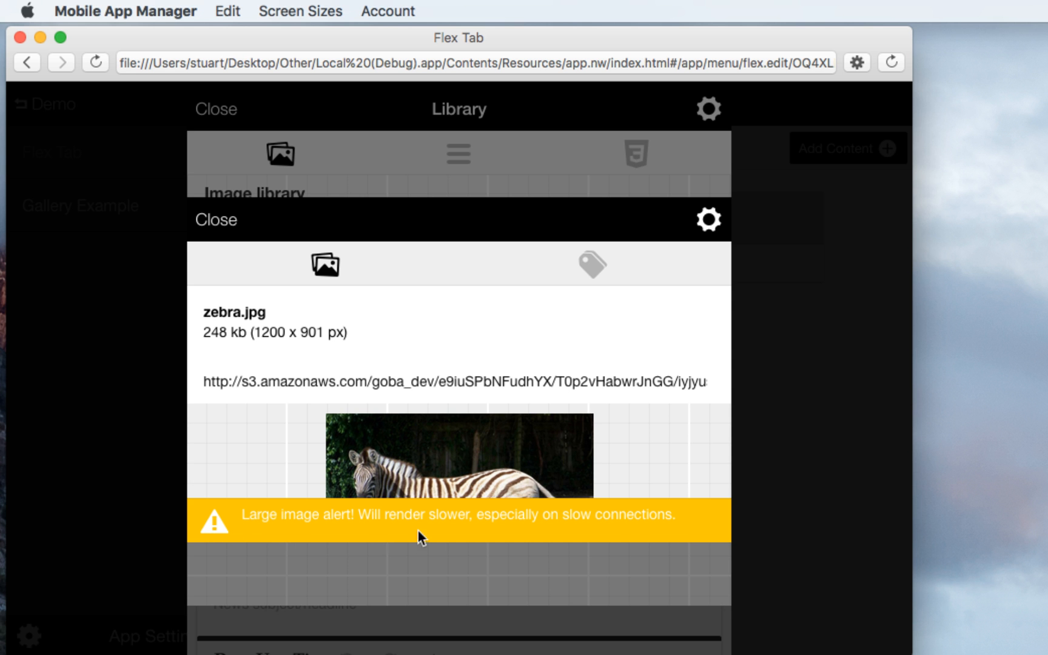
{"action": "scroll", "coordinate": [442, 480], "scroll_direction": "down", "scroll_amount": 1}
{"action": "scroll", "coordinate": [442, 475], "scroll_direction": "up", "scroll_amount": 1}
{"action": "scroll", "coordinate": [443, 461], "scroll_direction": "down", "scroll_amount": 3}
{"action": "scroll", "coordinate": [443, 463], "scroll_direction": "up", "scroll_amount": 3}
{"action": "left_click", "coordinate": [708, 219]}
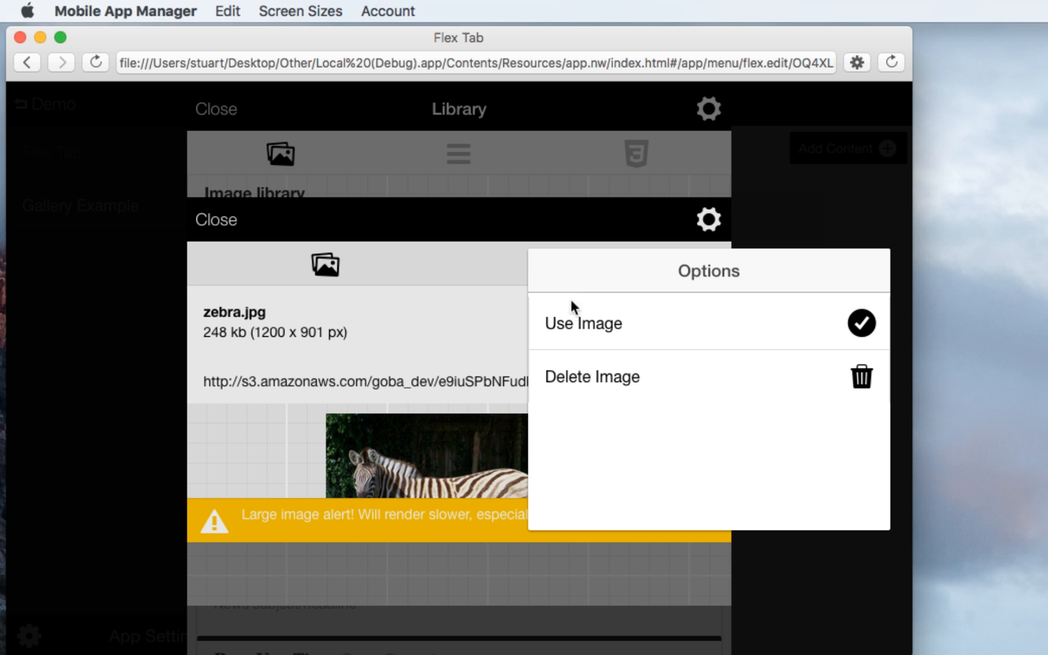
{"action": "left_click", "coordinate": [570, 335]}
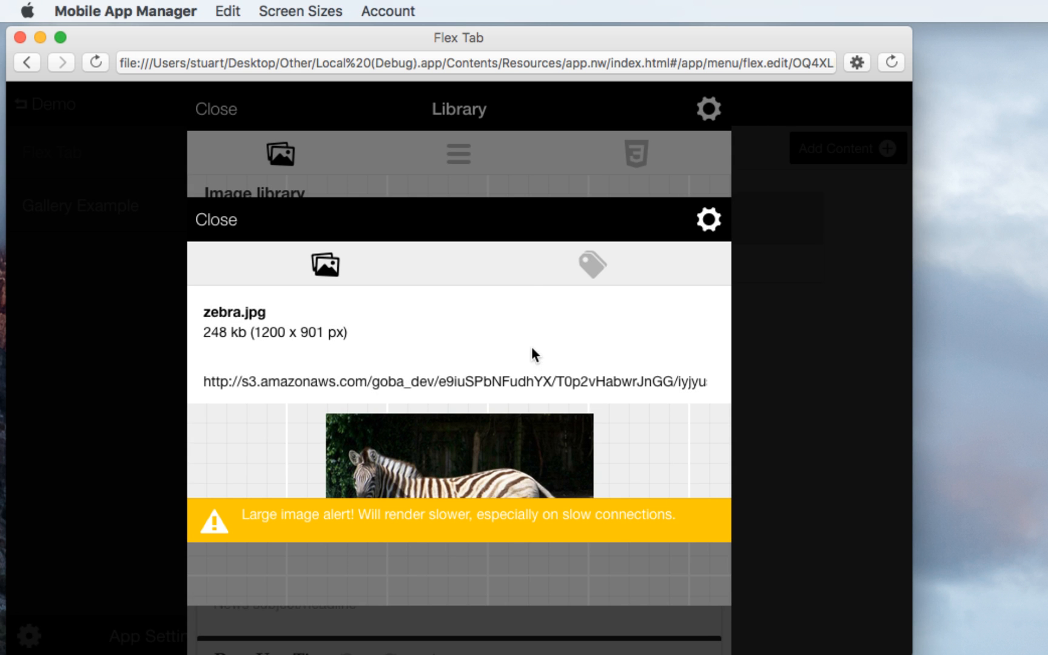
{"action": "left_click", "coordinate": [505, 425]}
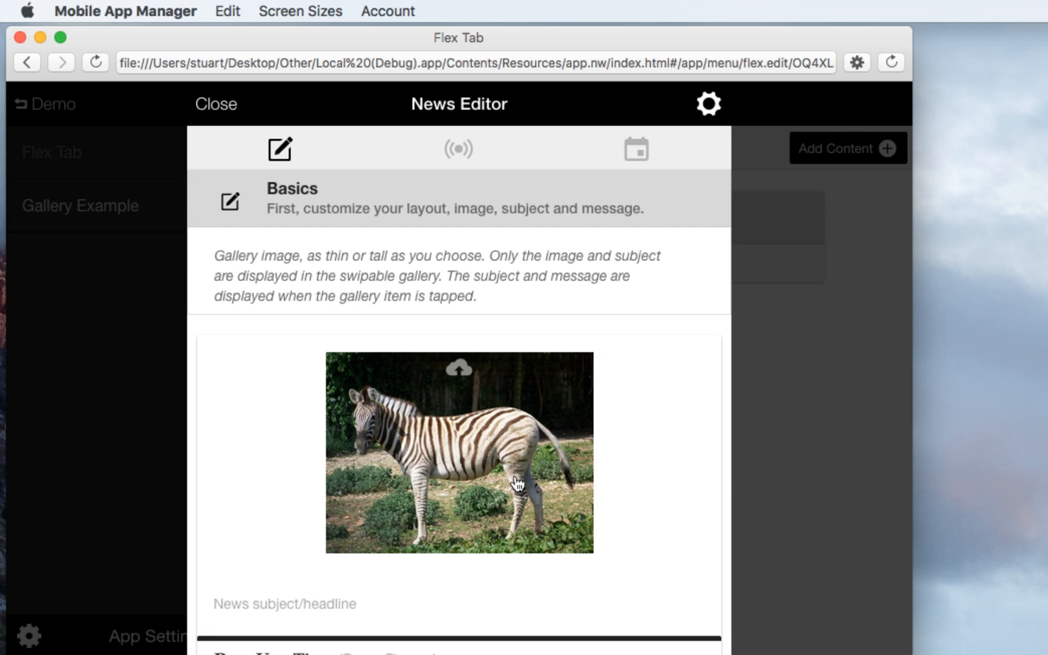
Give the gallery item the headline "Zebras!" and save the item
{"action": "scroll", "coordinate": [517, 484], "scroll_direction": "down", "scroll_amount": 4}
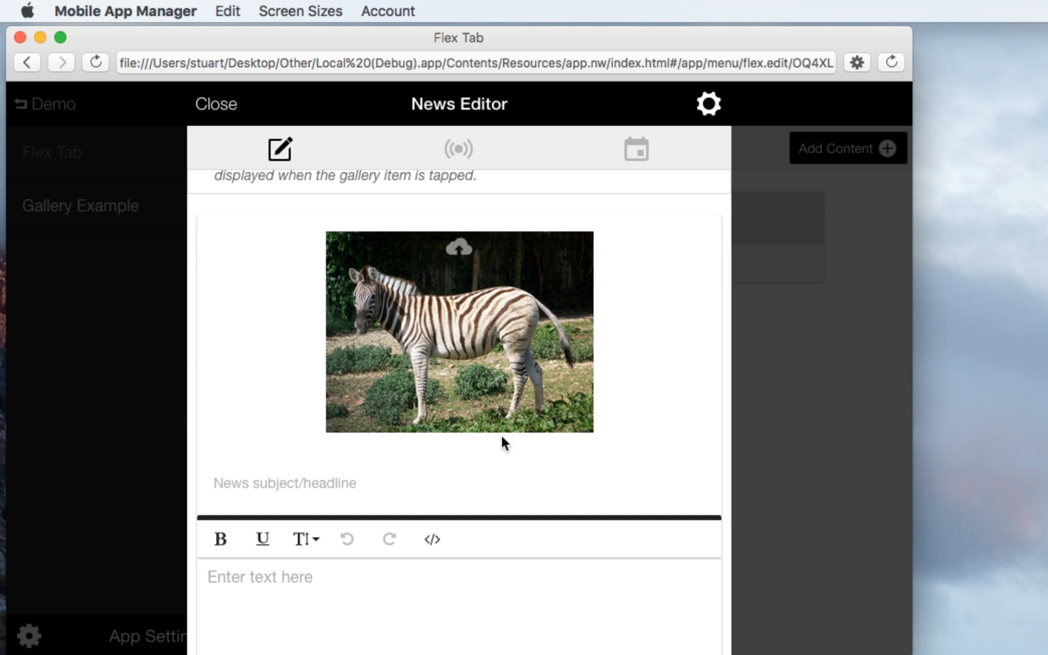
{"action": "scroll", "coordinate": [501, 435], "scroll_direction": "down", "scroll_amount": 2}
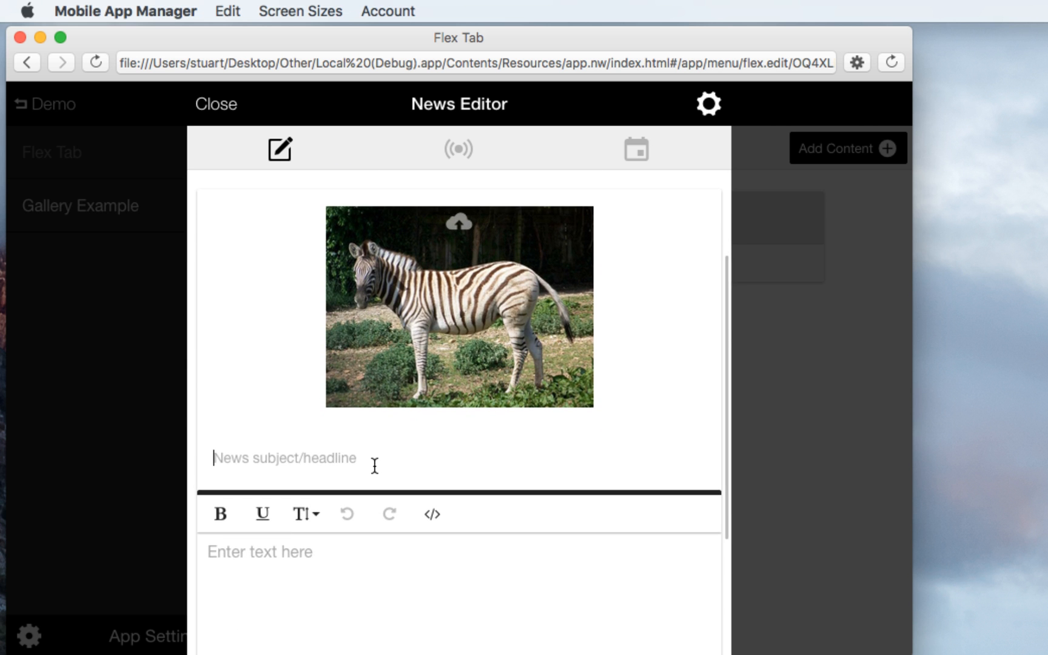
{"action": "type", "text": "Zebra"}
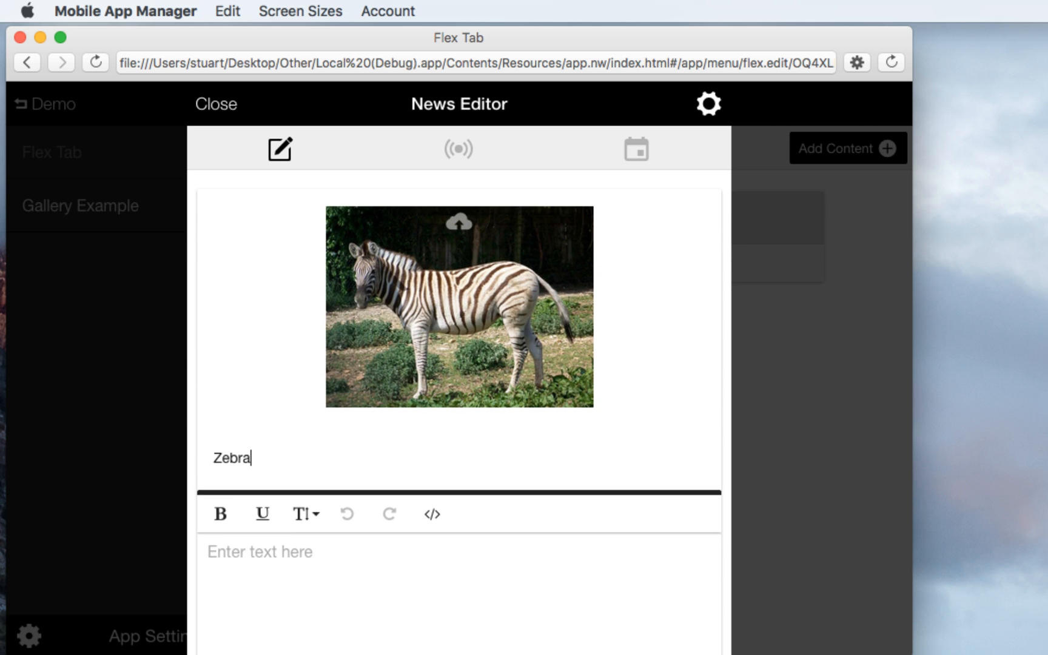
{"action": "type", "text": "s!"}
{"action": "left_click", "coordinate": [707, 105]}
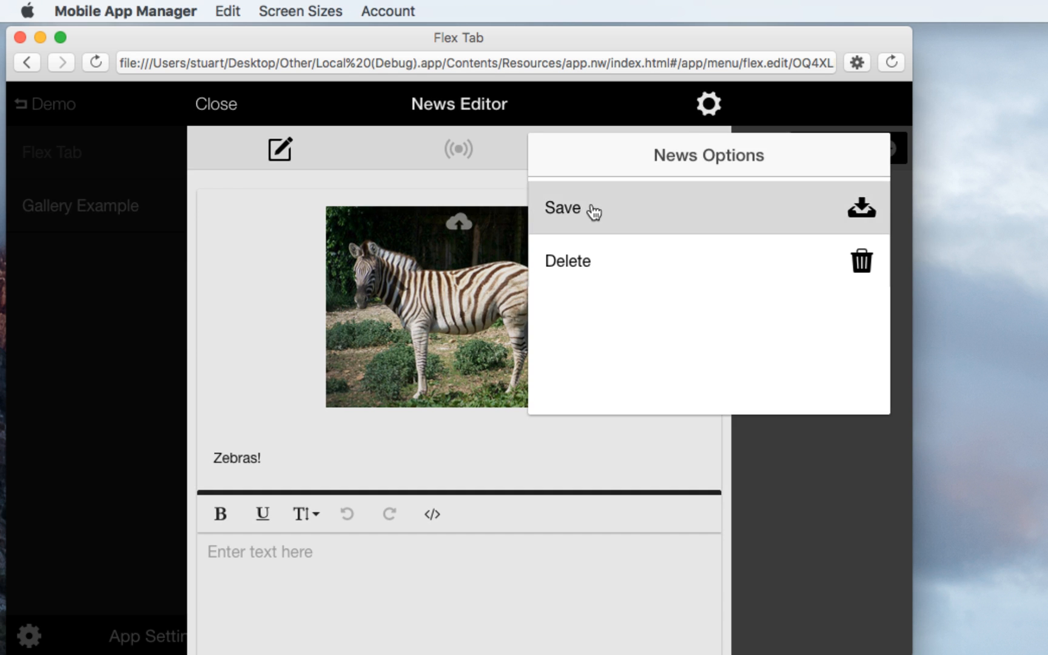
{"action": "left_click", "coordinate": [595, 210]}
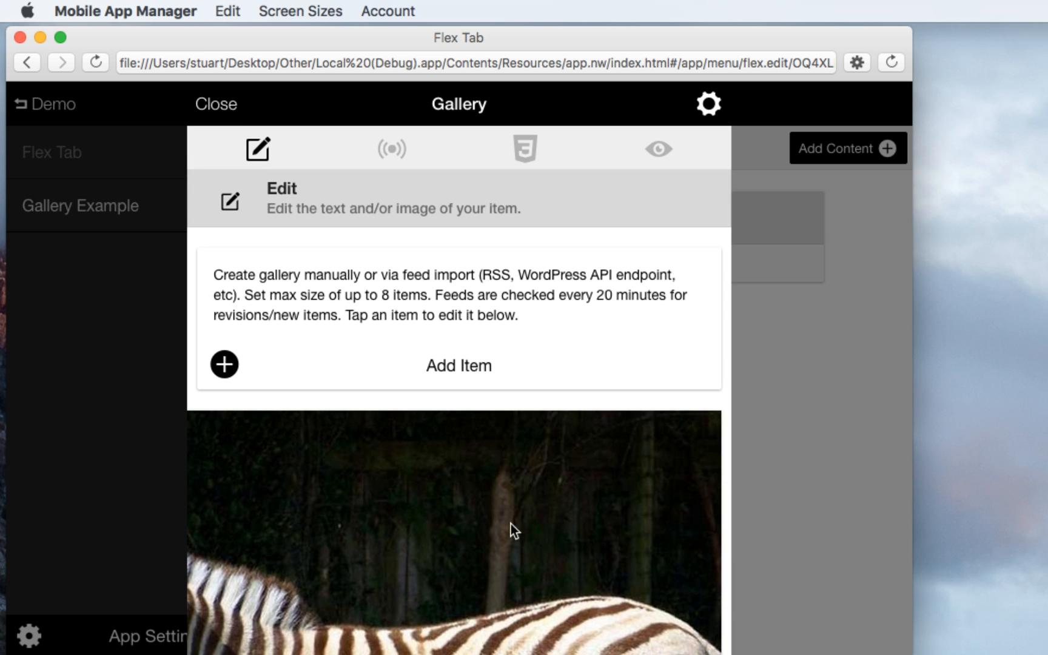
Preview how the gallery with the zebra image will appear and return to editing it
{"action": "left_click_drag", "start_coordinate": [511, 523], "coordinate": [538, 468]}
{"action": "left_click", "coordinate": [660, 148]}
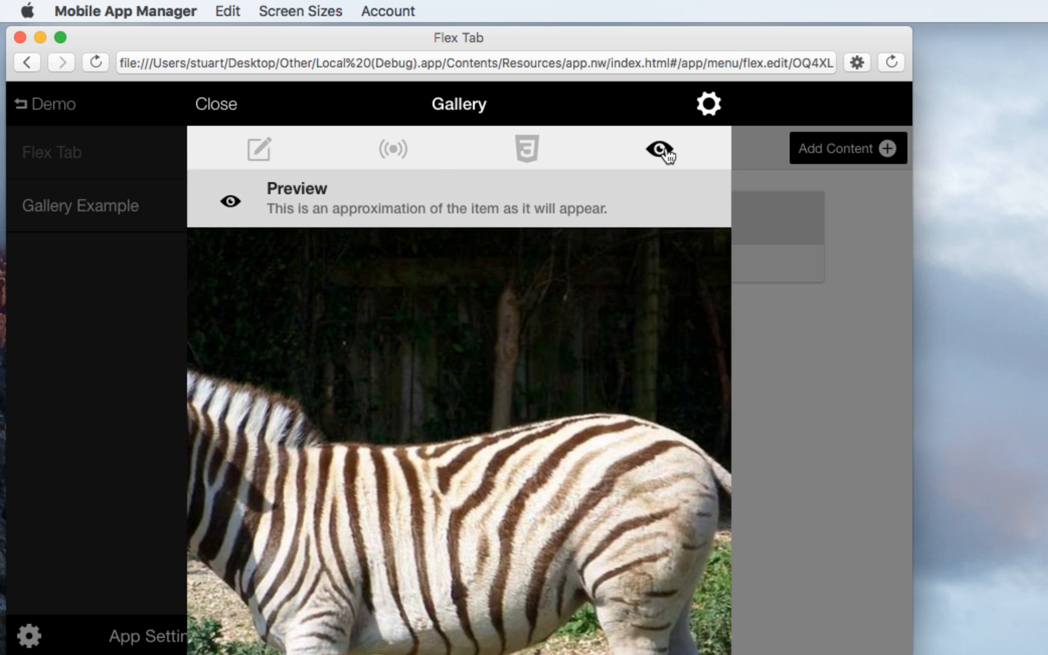
{"action": "left_click", "coordinate": [260, 151]}
Add and save a max-height style of 300px in the gallery's CSS for small screen sizes
{"action": "left_click", "coordinate": [526, 154]}
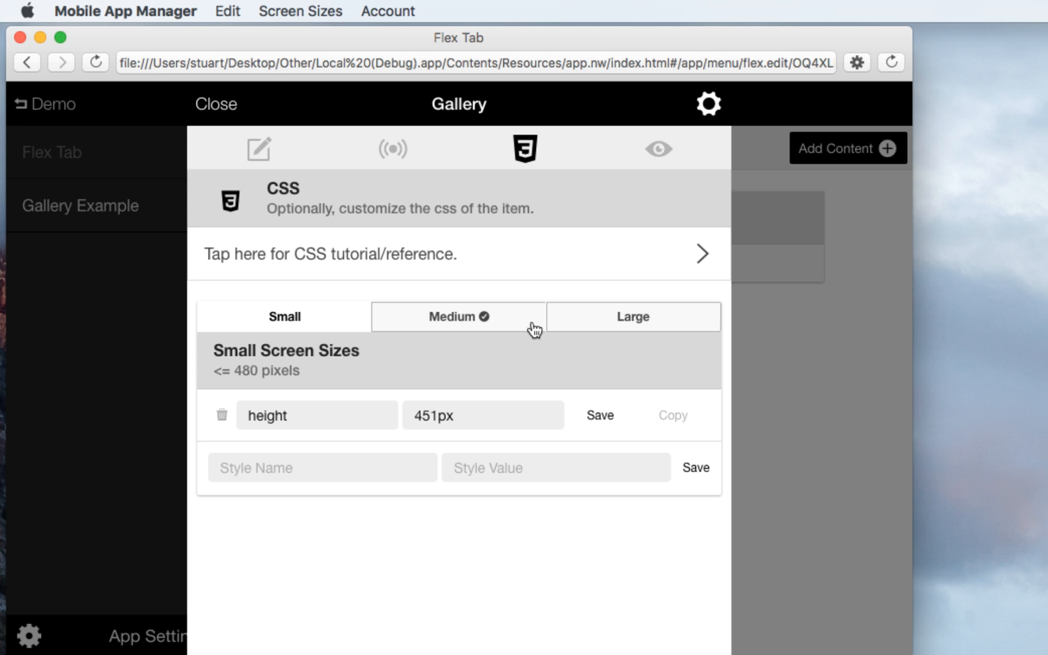
{"action": "left_click", "coordinate": [464, 319]}
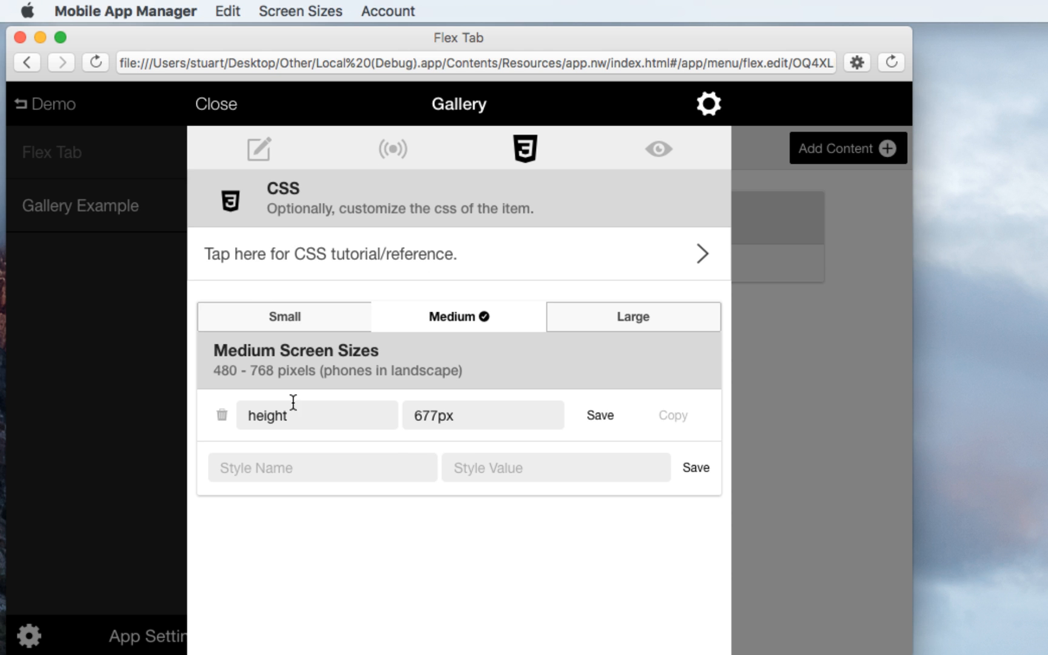
{"action": "left_click", "coordinate": [315, 327]}
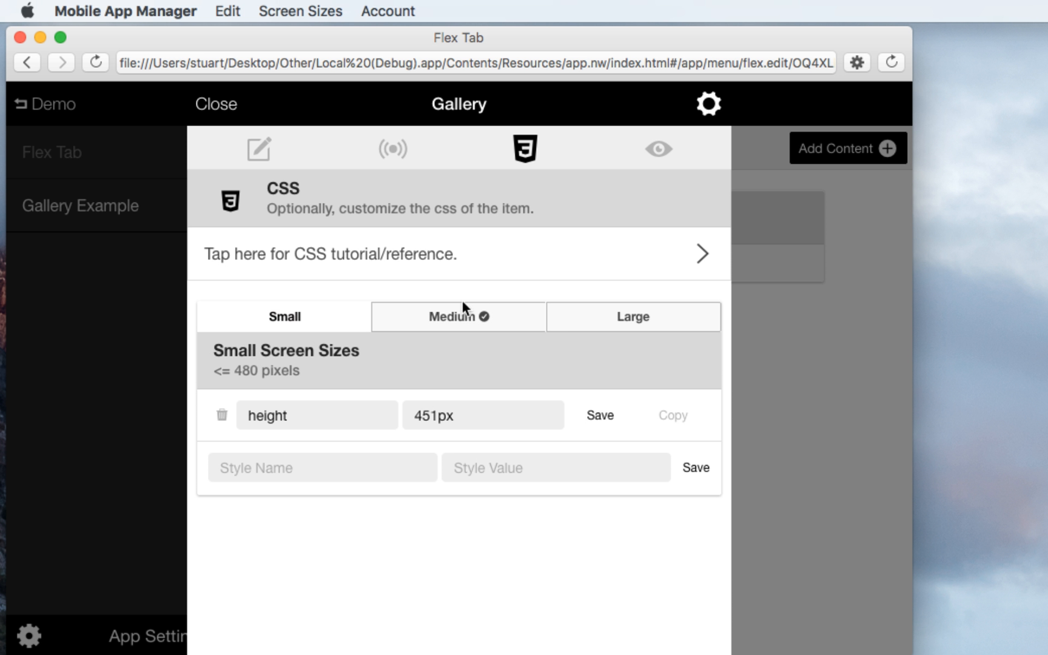
{"action": "left_click", "coordinate": [319, 468]}
{"action": "type", "text": "max-height"}
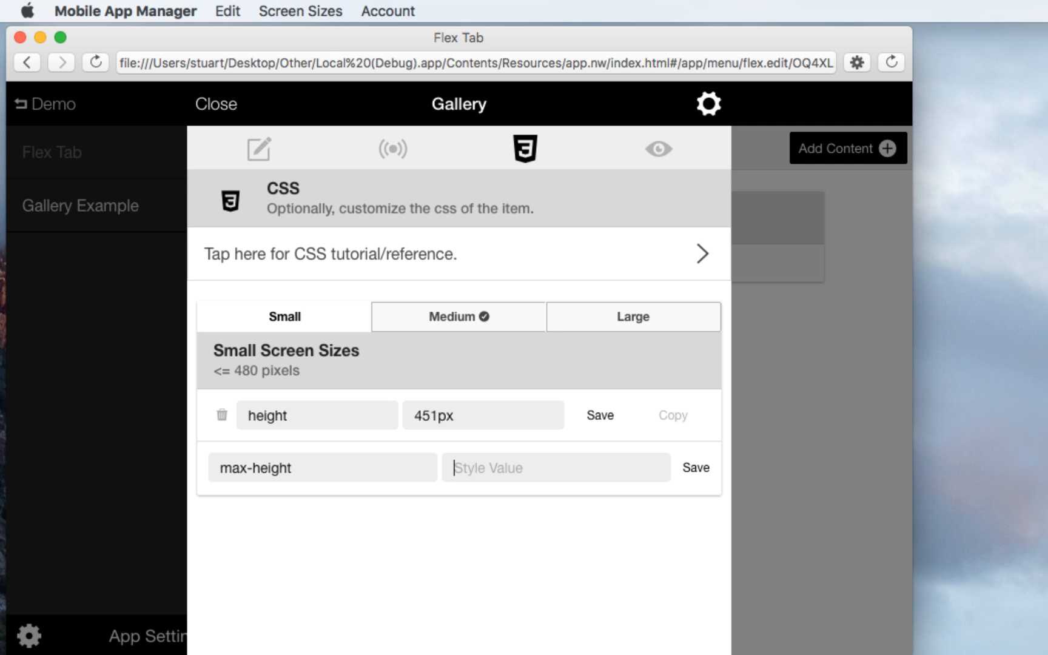
{"action": "type", "text": "300px"}
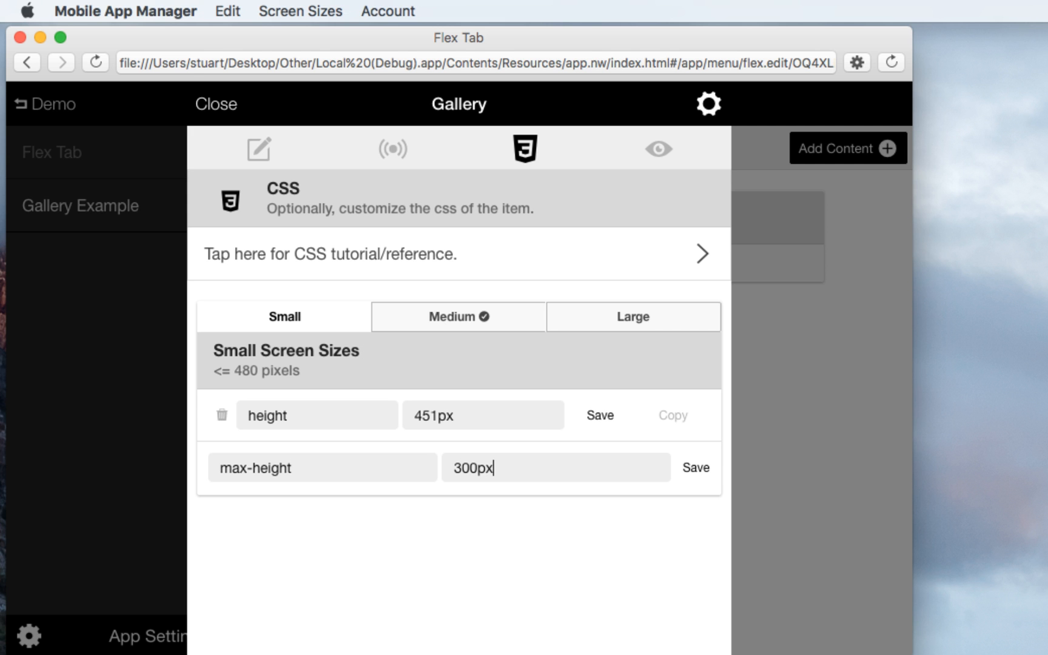
{"action": "left_click", "coordinate": [696, 468]}
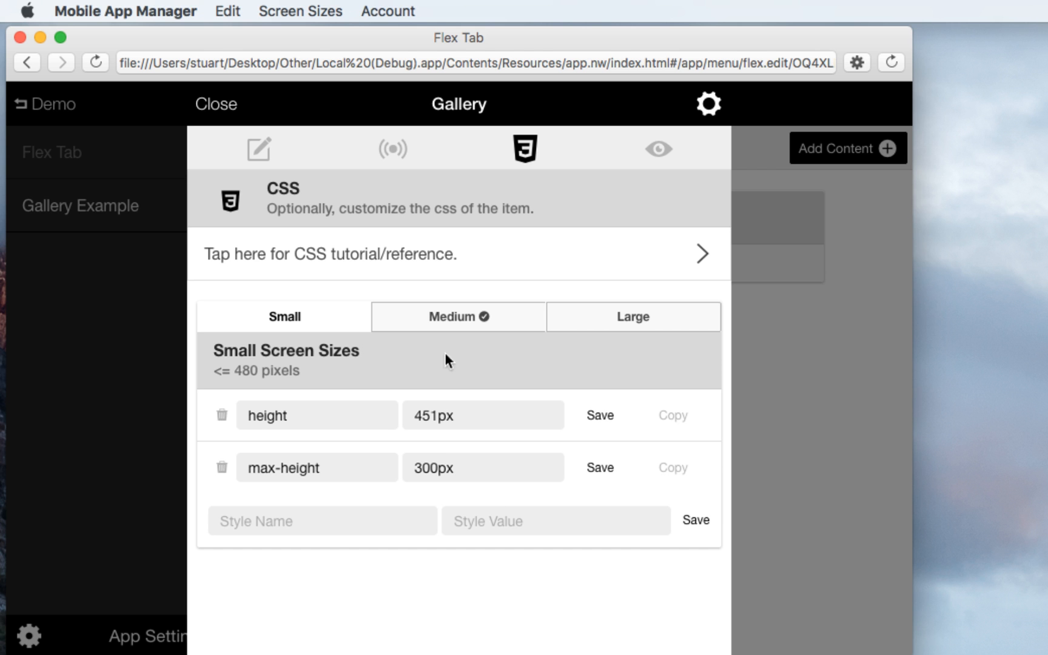
Set the gallery's max-height for medium screen sizes to 350px, save it and copy the style
{"action": "left_click", "coordinate": [454, 320]}
{"action": "left_click_drag", "start_coordinate": [426, 467], "coordinate": [423, 468]}
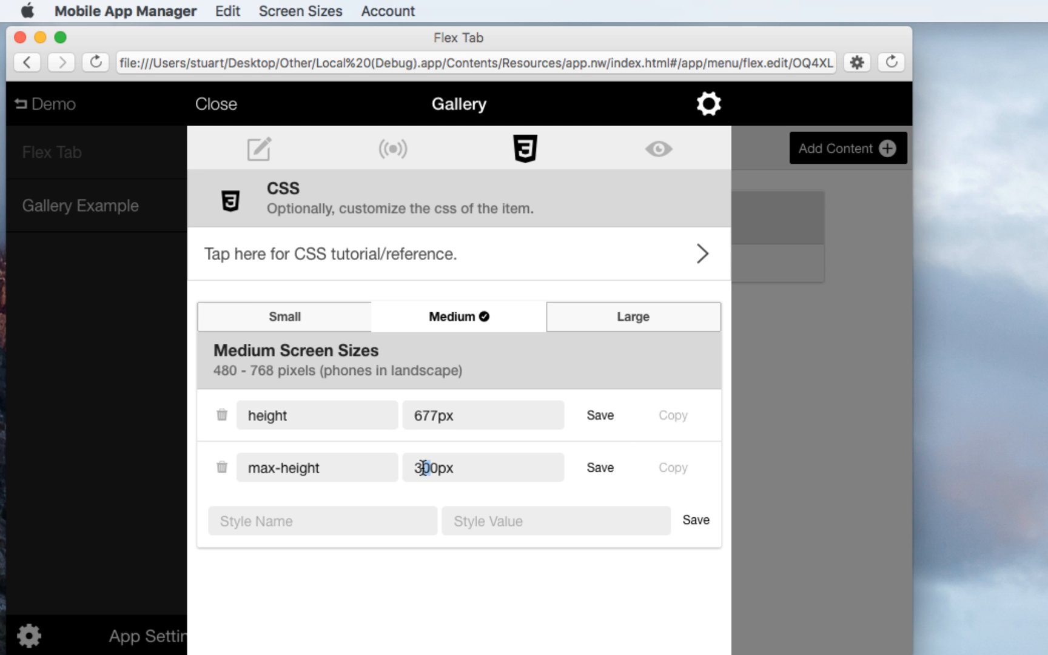
{"action": "type", "text": "5"}
{"action": "left_click", "coordinate": [601, 473]}
{"action": "left_click", "coordinate": [671, 472]}
Set the gallery's max-height for large screen sizes to 400px
{"action": "left_click", "coordinate": [632, 325]}
{"action": "left_click_drag", "start_coordinate": [432, 467], "coordinate": [387, 469]}
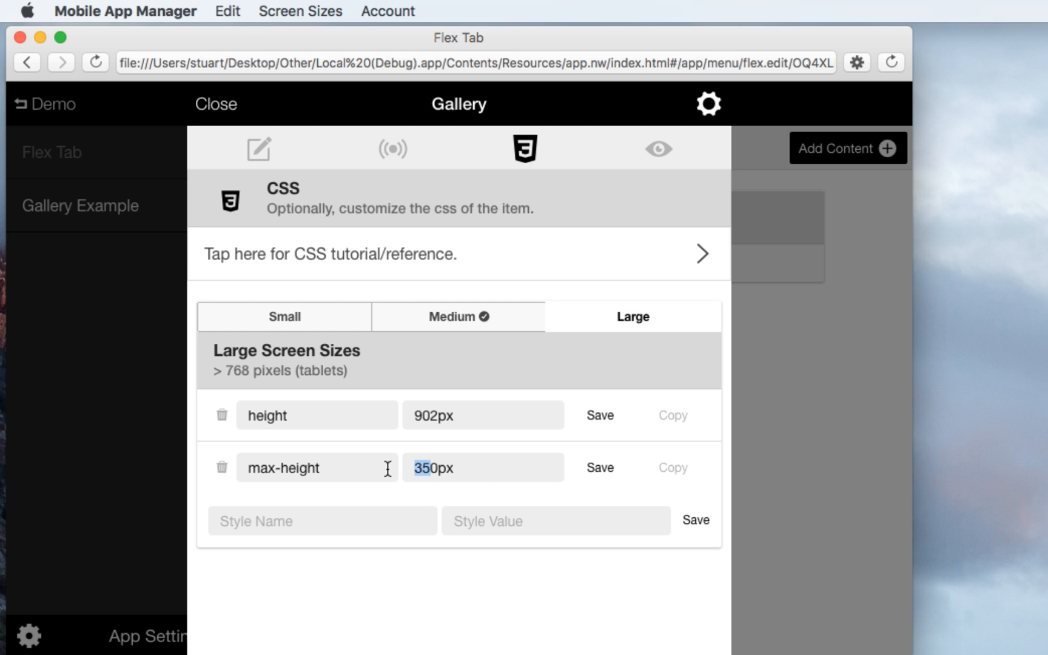
{"action": "type", "text": "40"}
Preview the gallery at the iPhone 6+ portrait size with the small-screen styles, and return to its CSS settings
{"action": "left_click", "coordinate": [313, 11]}
{"action": "mouse_move", "coordinate": [320, 38]}
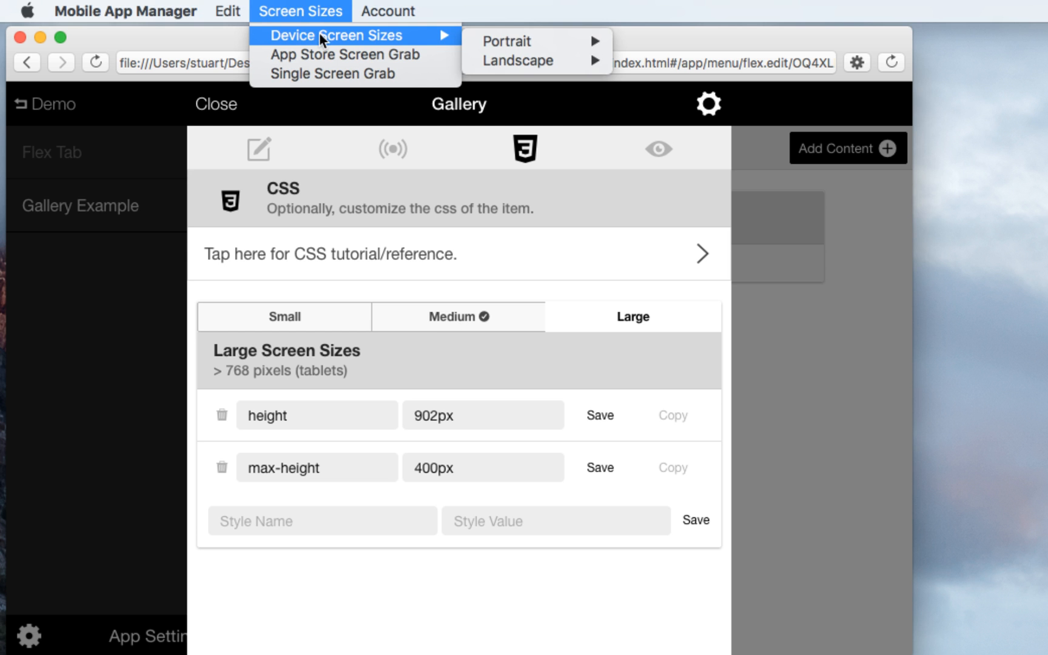
{"action": "mouse_move", "coordinate": [490, 38]}
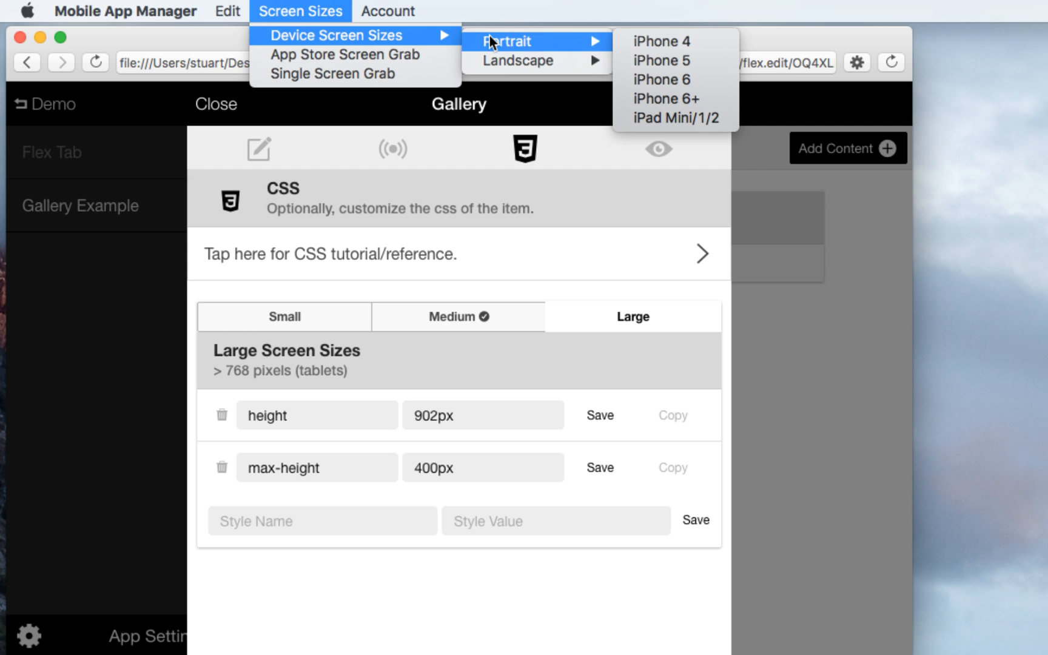
{"action": "left_click", "coordinate": [672, 96]}
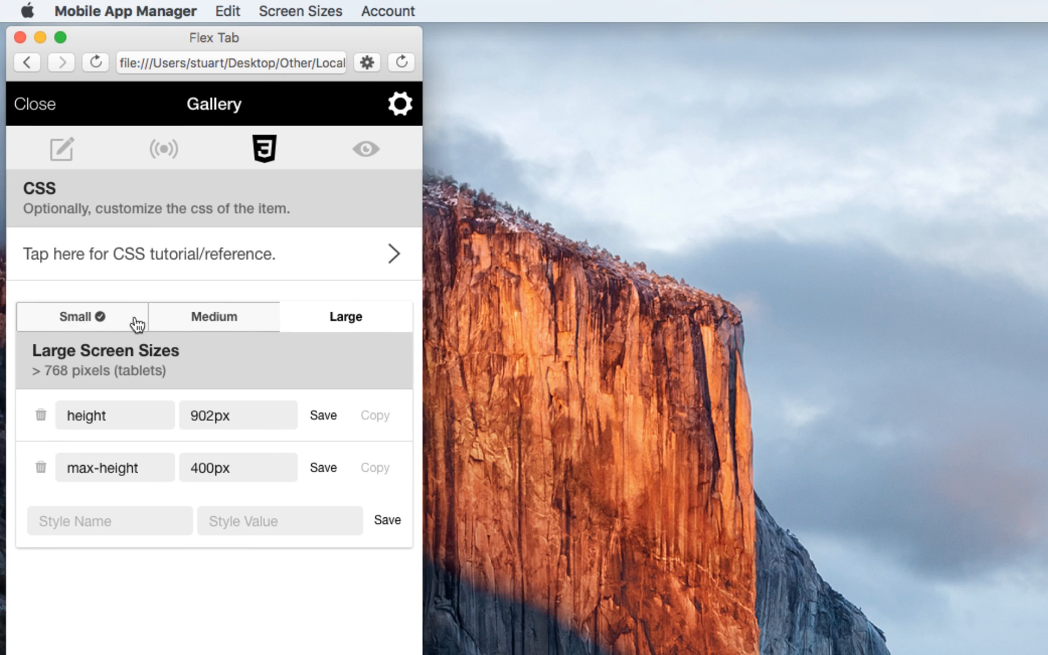
{"action": "left_click", "coordinate": [99, 319]}
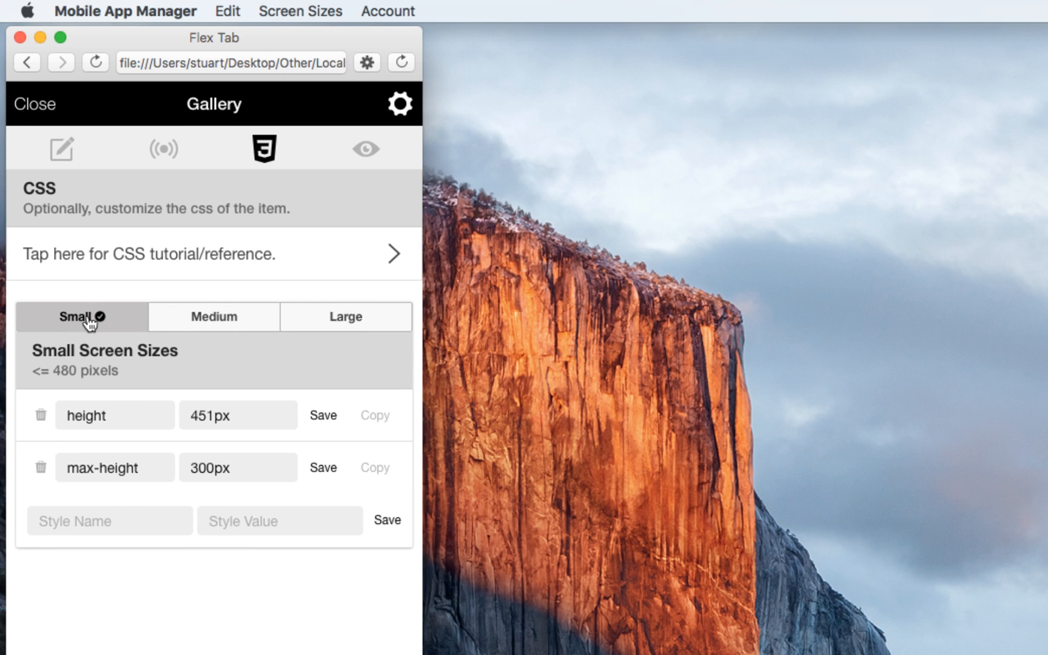
{"action": "left_click", "coordinate": [364, 152]}
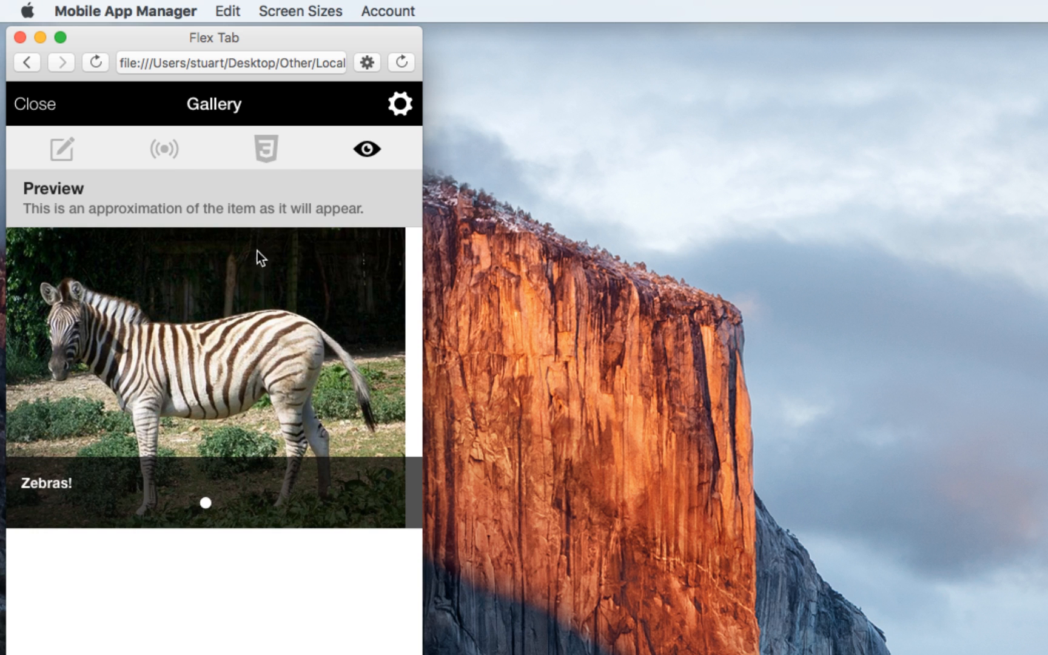
{"action": "left_click", "coordinate": [264, 149]}
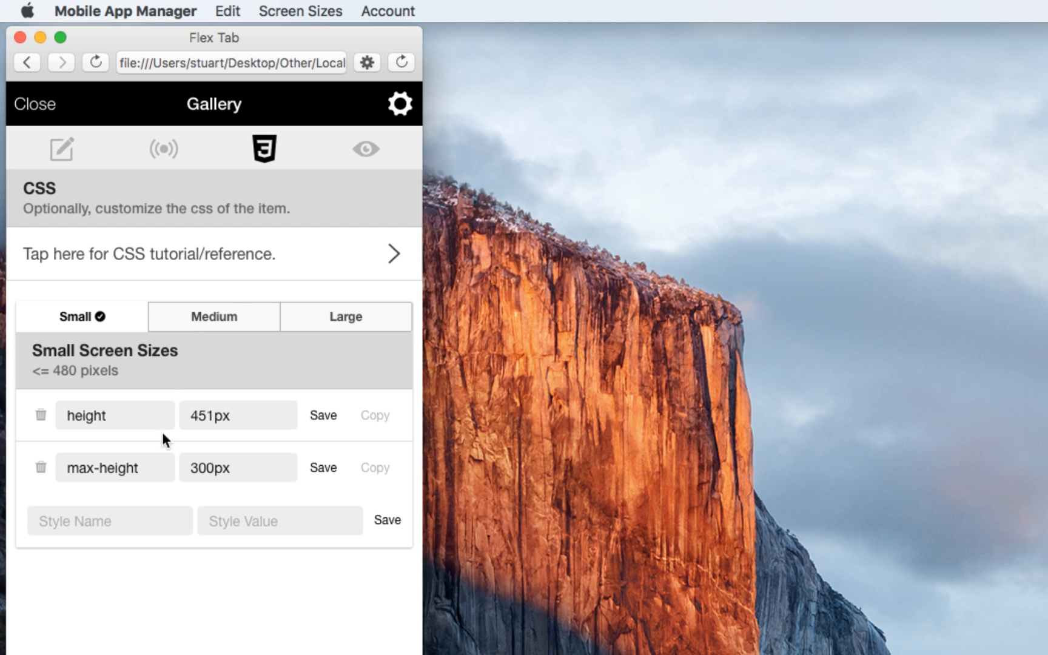
Switch to the iPhone 6+ landscape size and preview the gallery with its medium-screen styles
{"action": "left_click", "coordinate": [297, 7]}
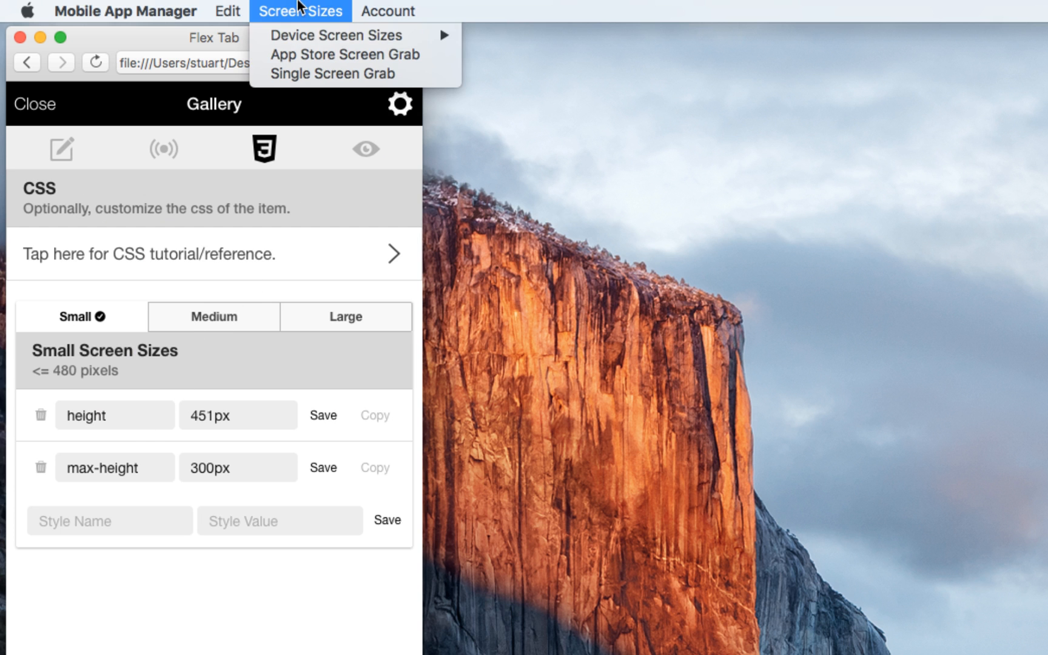
{"action": "mouse_move", "coordinate": [551, 60]}
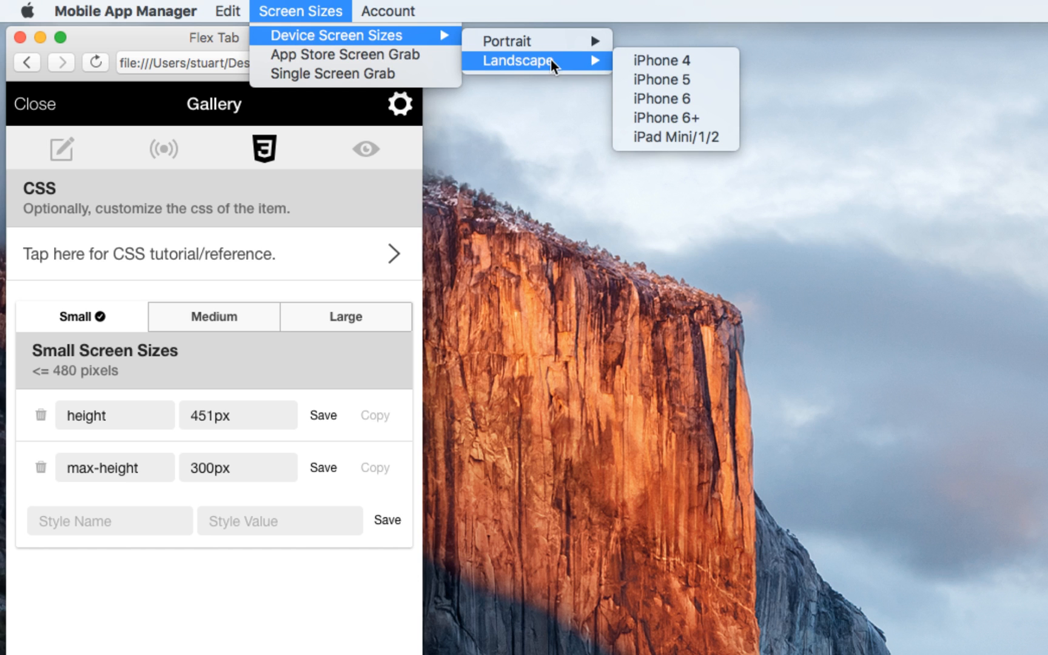
{"action": "left_click", "coordinate": [691, 118]}
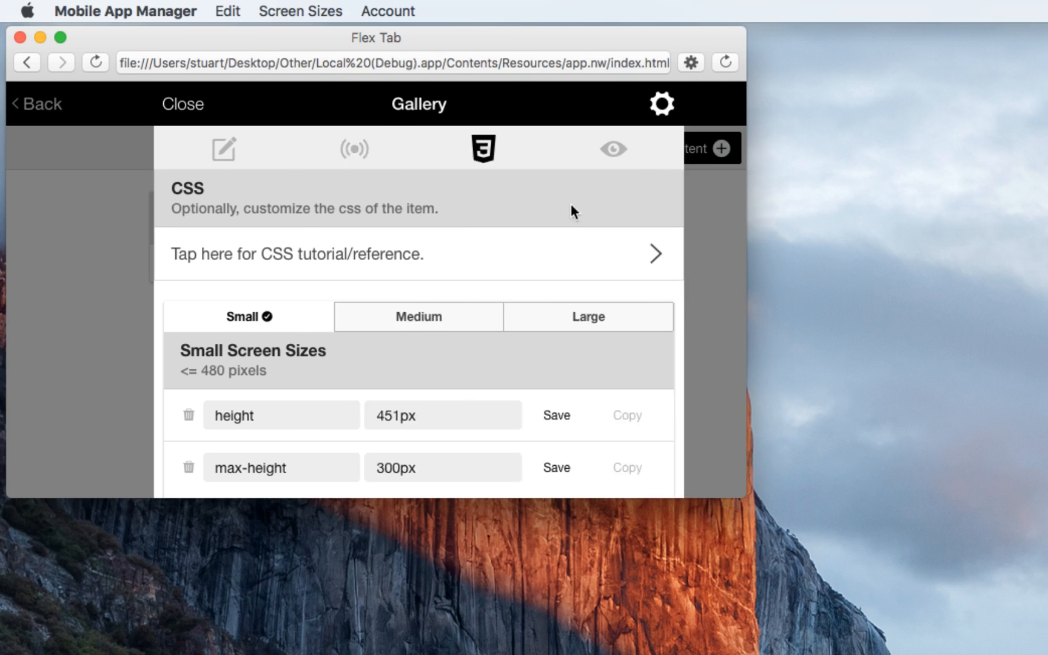
{"action": "left_click", "coordinate": [369, 326]}
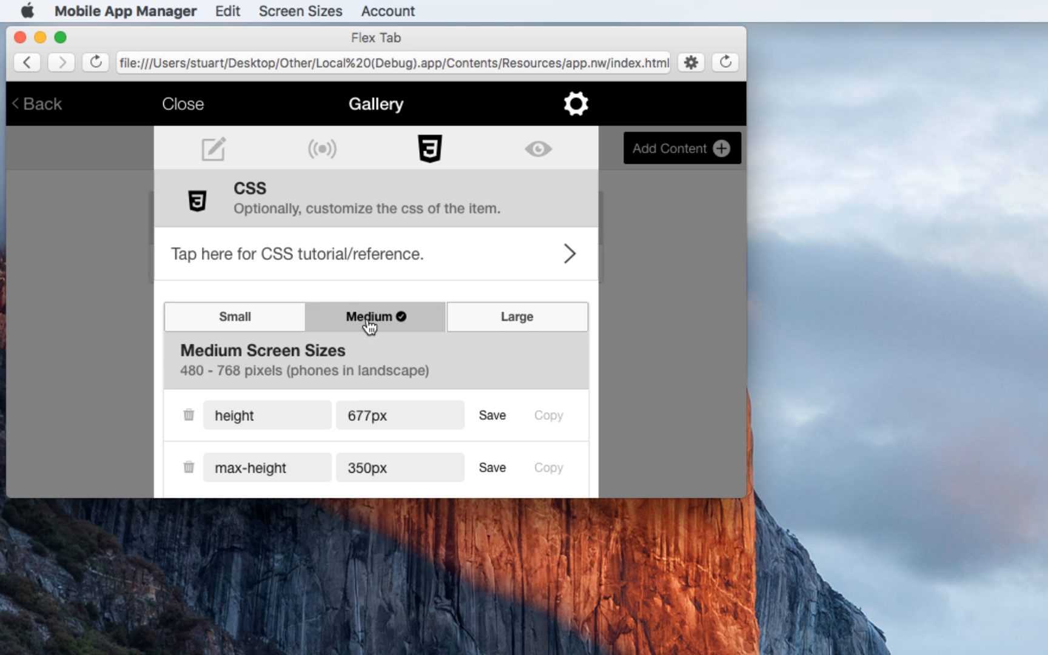
{"action": "left_click", "coordinate": [539, 151]}
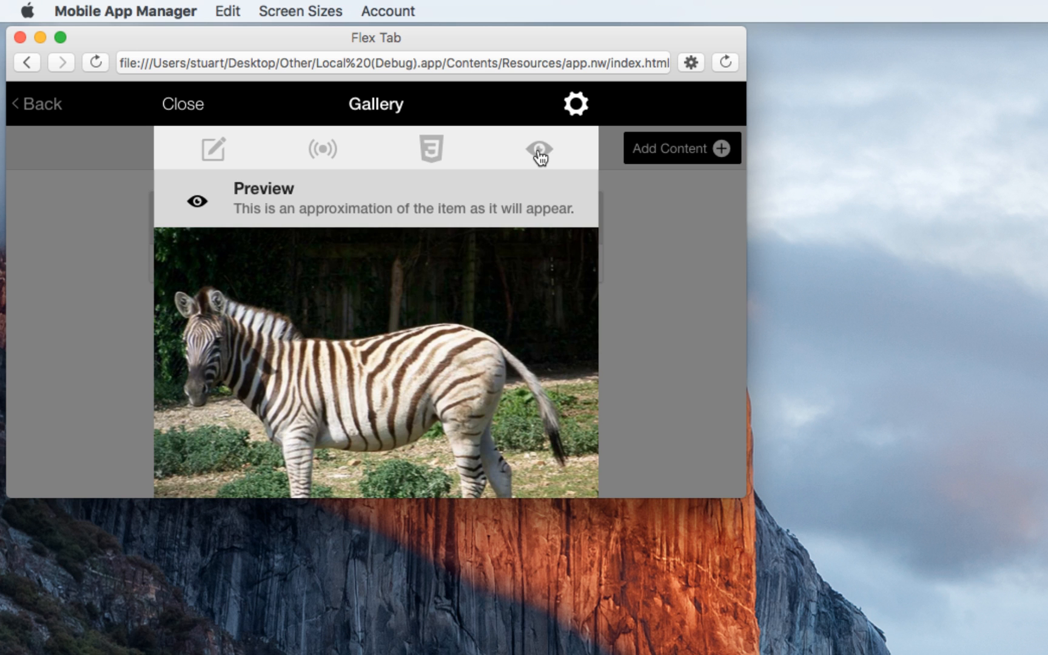
{"action": "left_click_drag", "start_coordinate": [481, 263], "coordinate": [475, 330]}
Set the gallery's max-height for medium screen sizes to 300px and save the style
{"action": "left_click", "coordinate": [432, 148]}
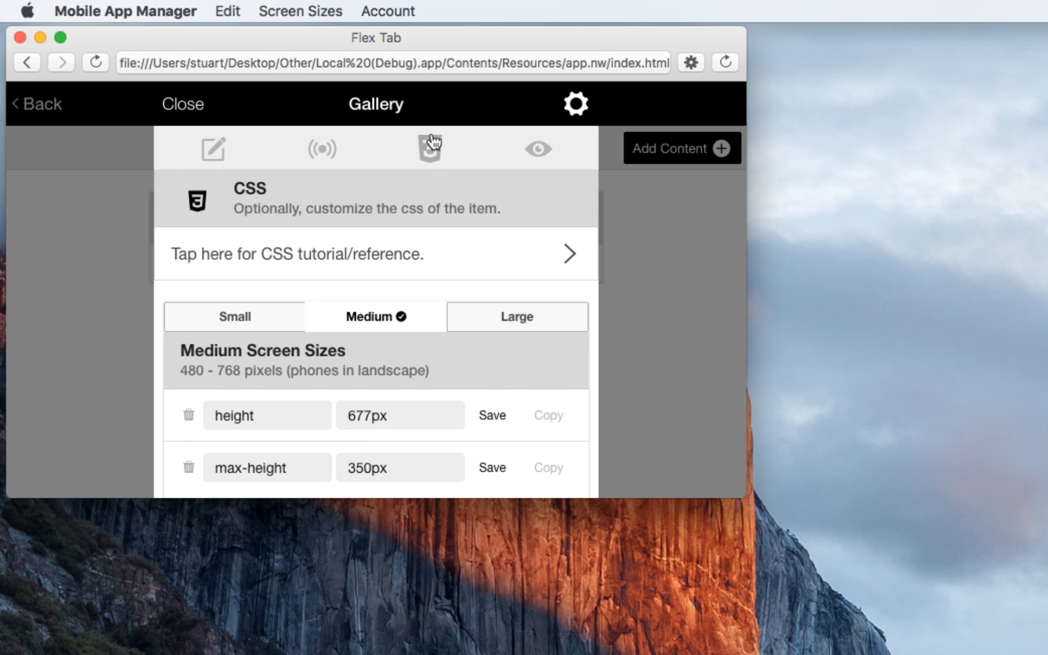
{"action": "left_click_drag", "start_coordinate": [362, 467], "coordinate": [356, 467]}
{"action": "type", "text": "0"}
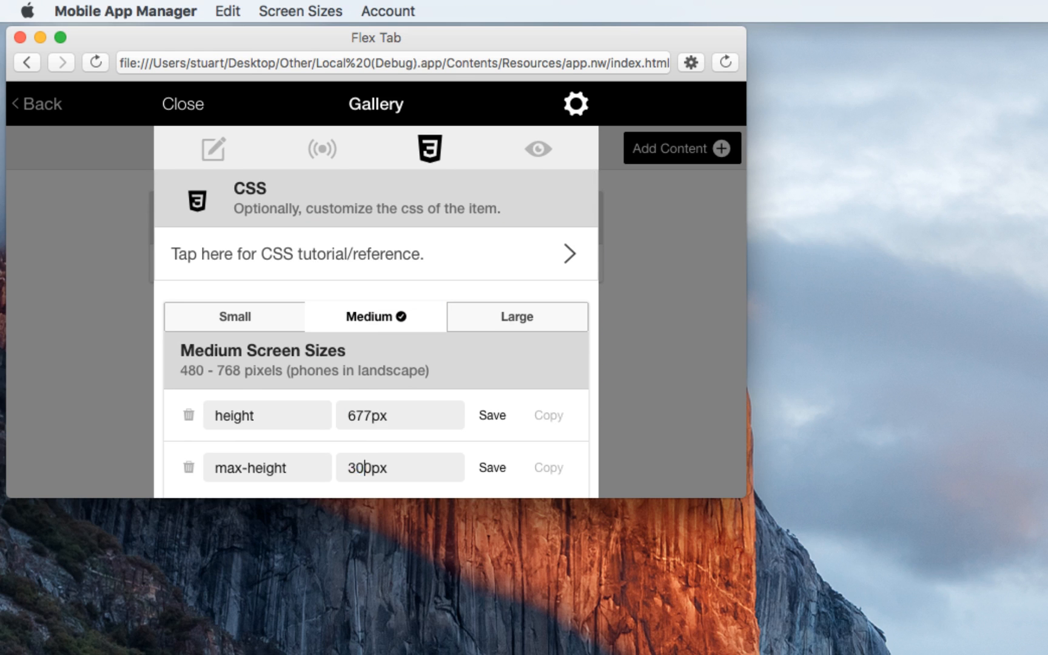
{"action": "left_click", "coordinate": [496, 471]}
Switch to the iPad Mini/1/2 portrait size and preview the gallery with its large-screen styles
{"action": "left_click", "coordinate": [255, 10]}
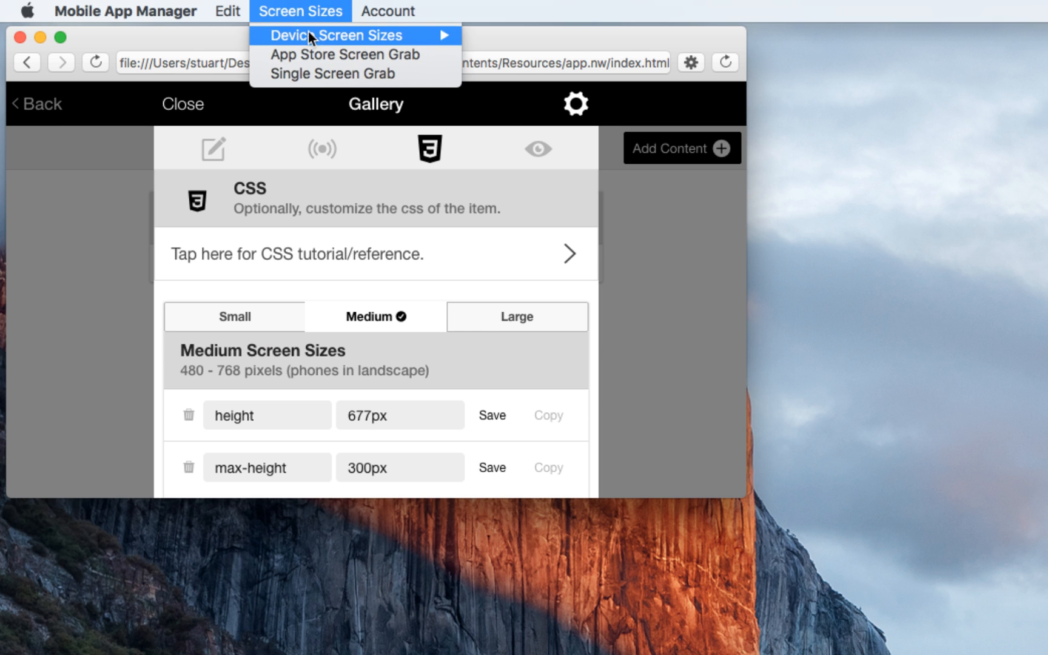
{"action": "mouse_move", "coordinate": [308, 36]}
{"action": "mouse_move", "coordinate": [518, 41]}
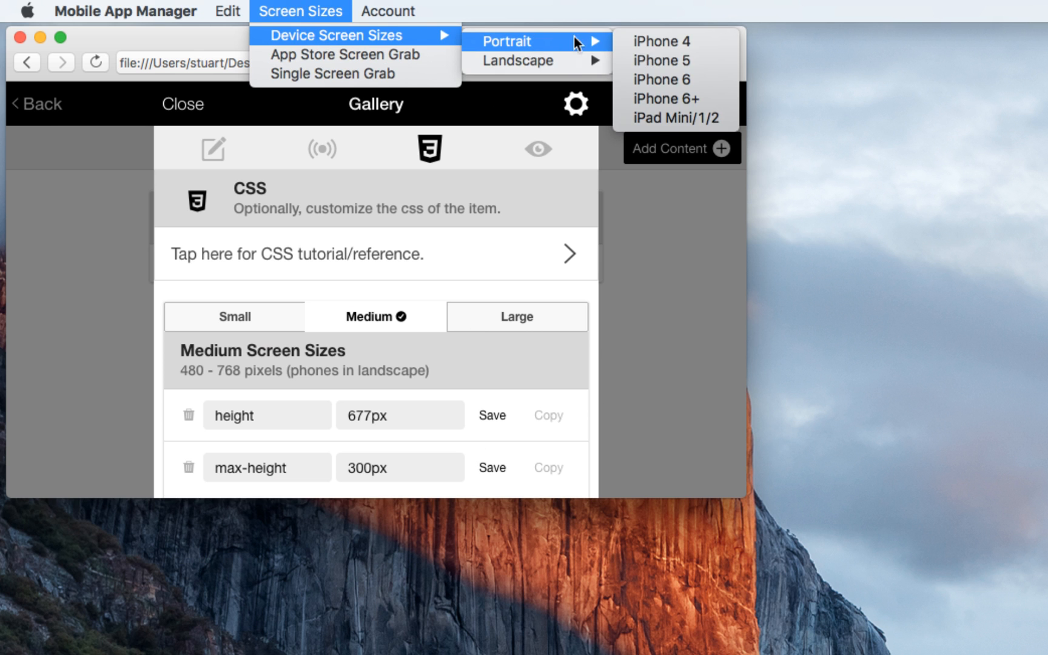
{"action": "left_click", "coordinate": [660, 119]}
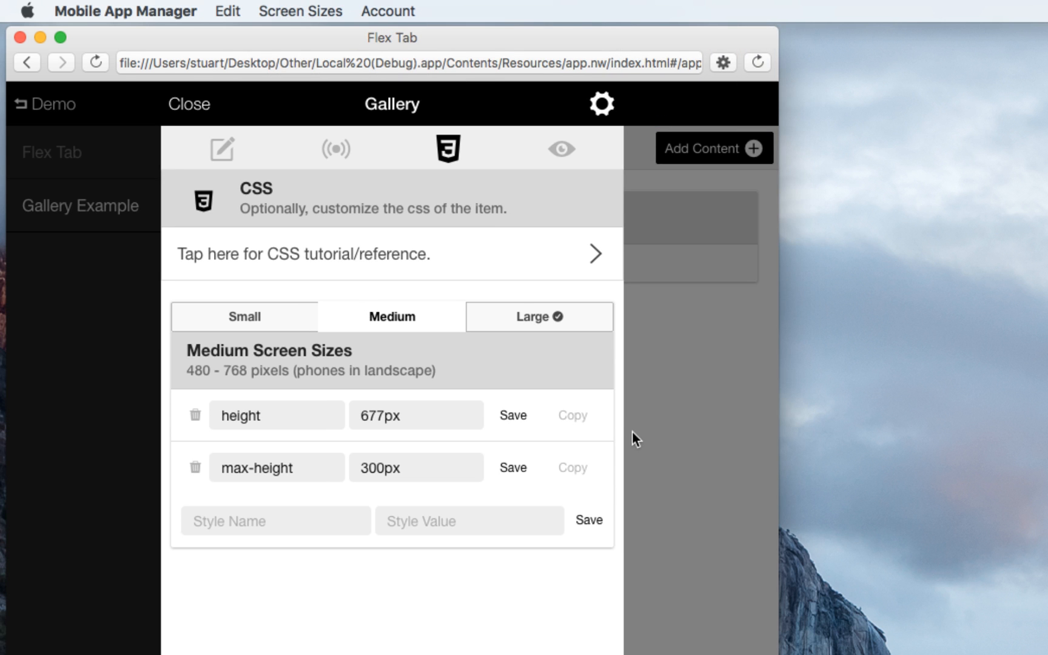
{"action": "left_click", "coordinate": [522, 313]}
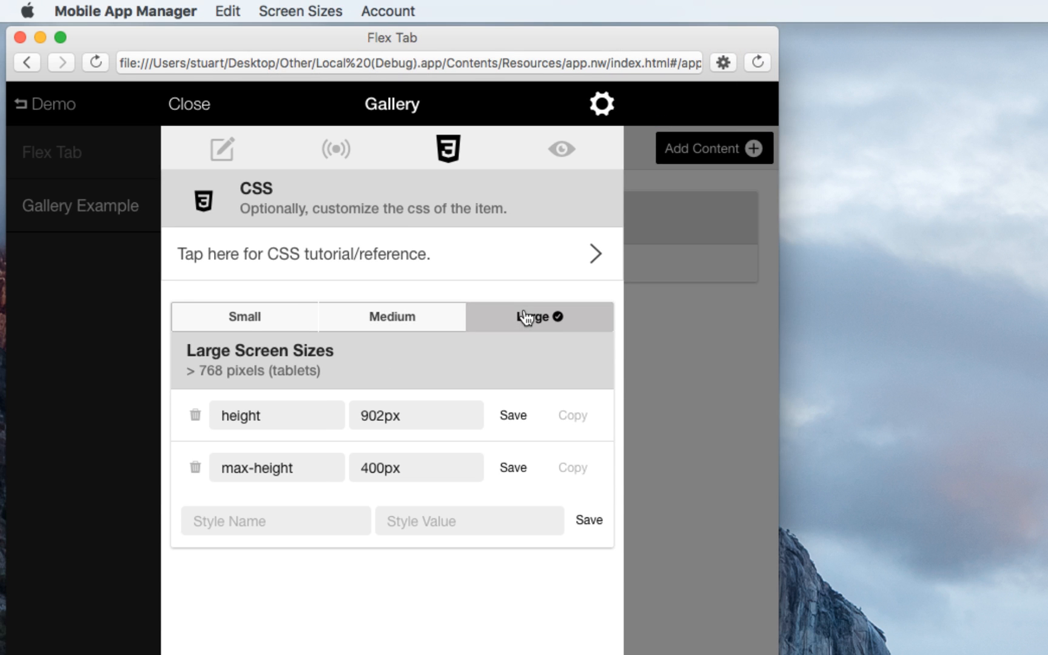
{"action": "left_click", "coordinate": [560, 152]}
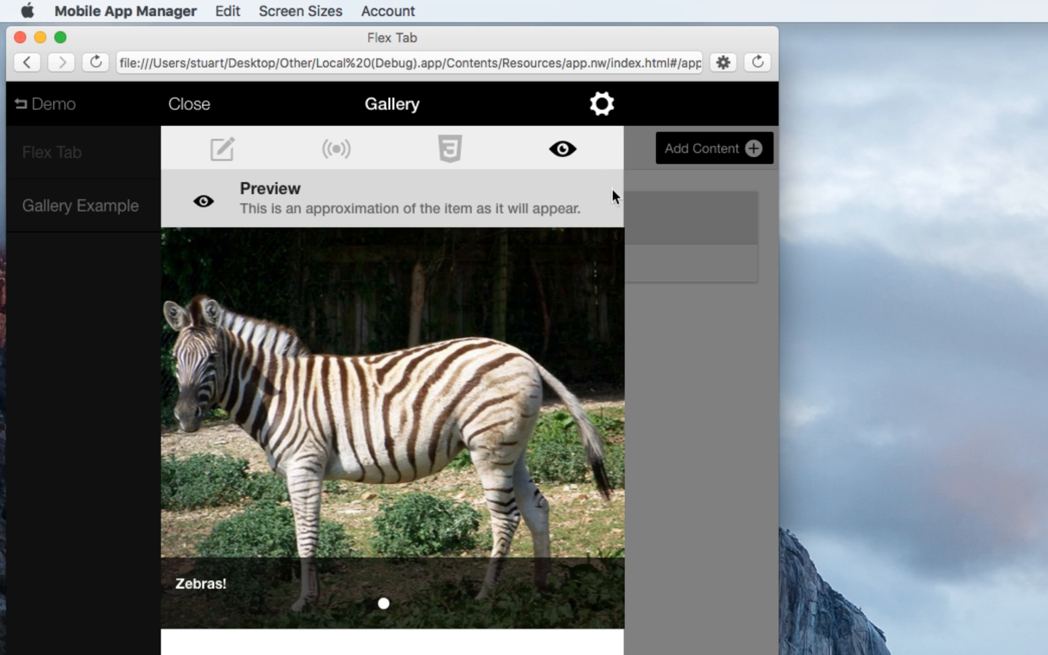
Save the gallery to the Flex Tab, and briefly view the content types available for adding
{"action": "left_click", "coordinate": [601, 103]}
{"action": "left_click", "coordinate": [503, 217]}
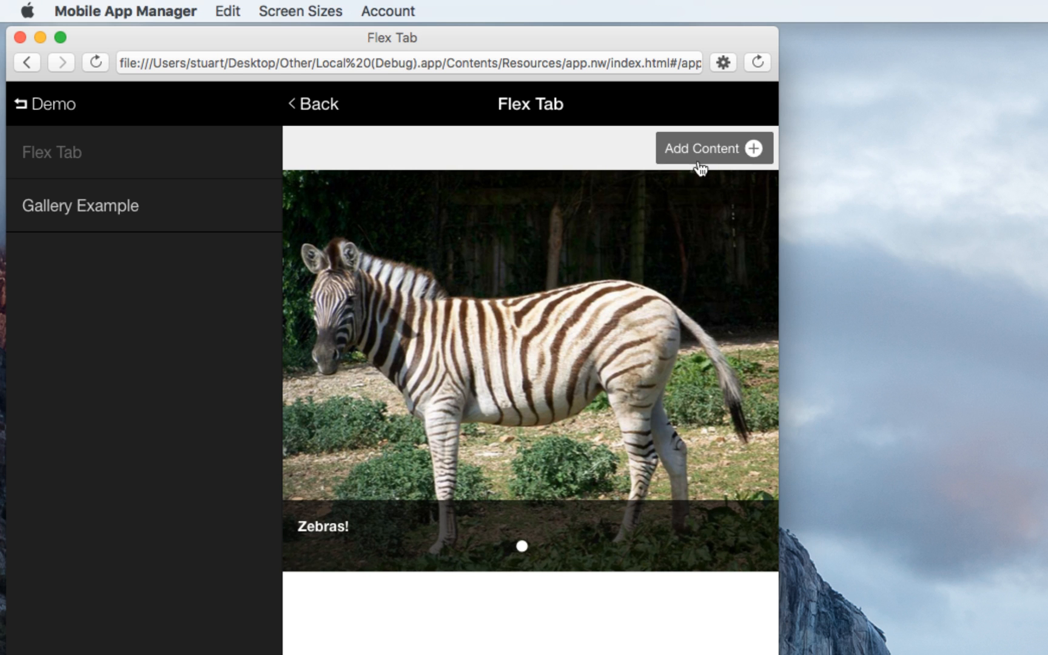
{"action": "left_click", "coordinate": [670, 159]}
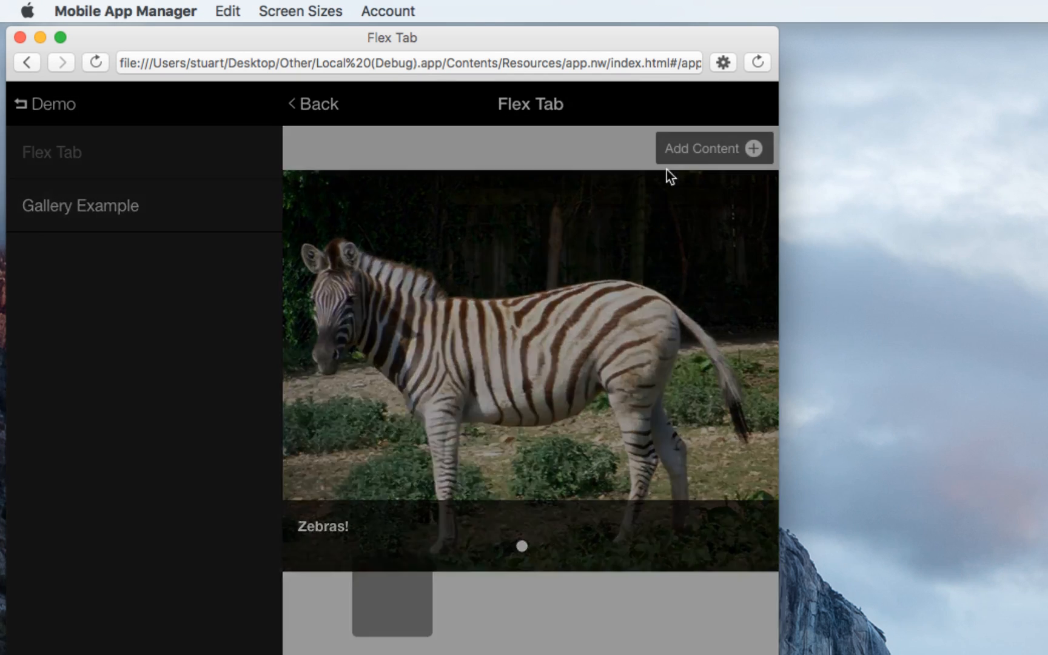
{"action": "left_click", "coordinate": [187, 104]}
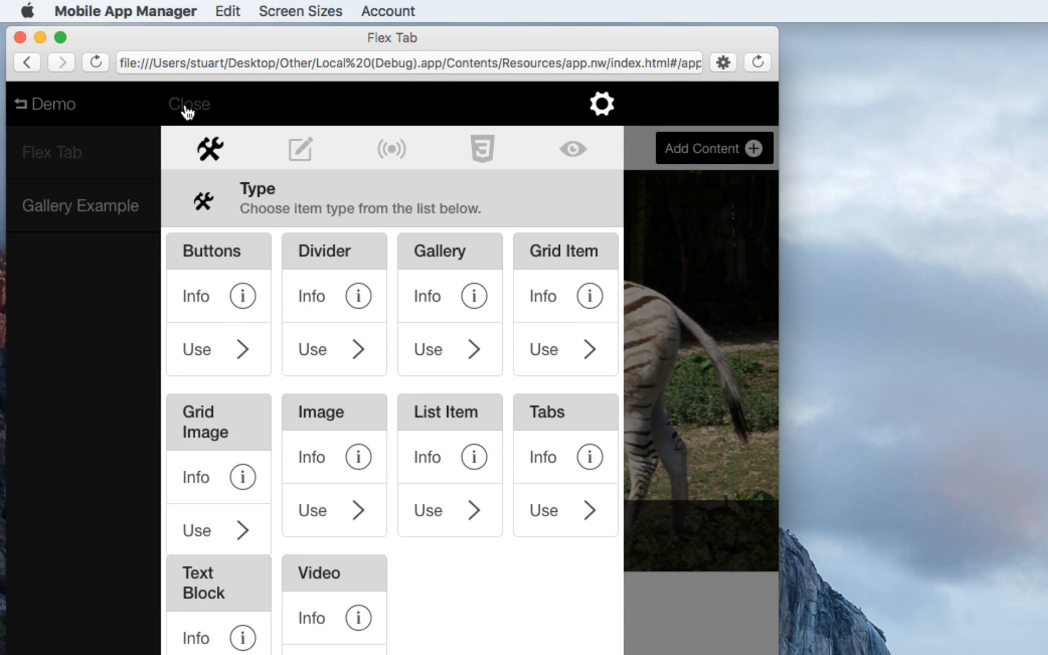
Reopen the gallery, inspect the zebra item's publication date setting, and return to the gallery without changing it
{"action": "left_click", "coordinate": [590, 327]}
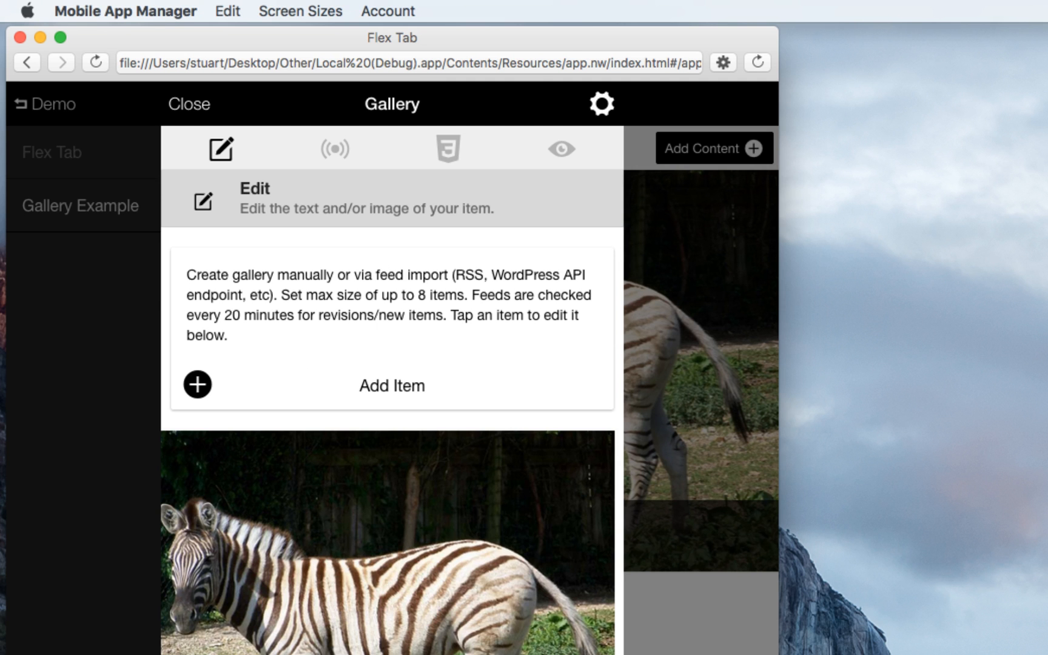
{"action": "left_click", "coordinate": [437, 601]}
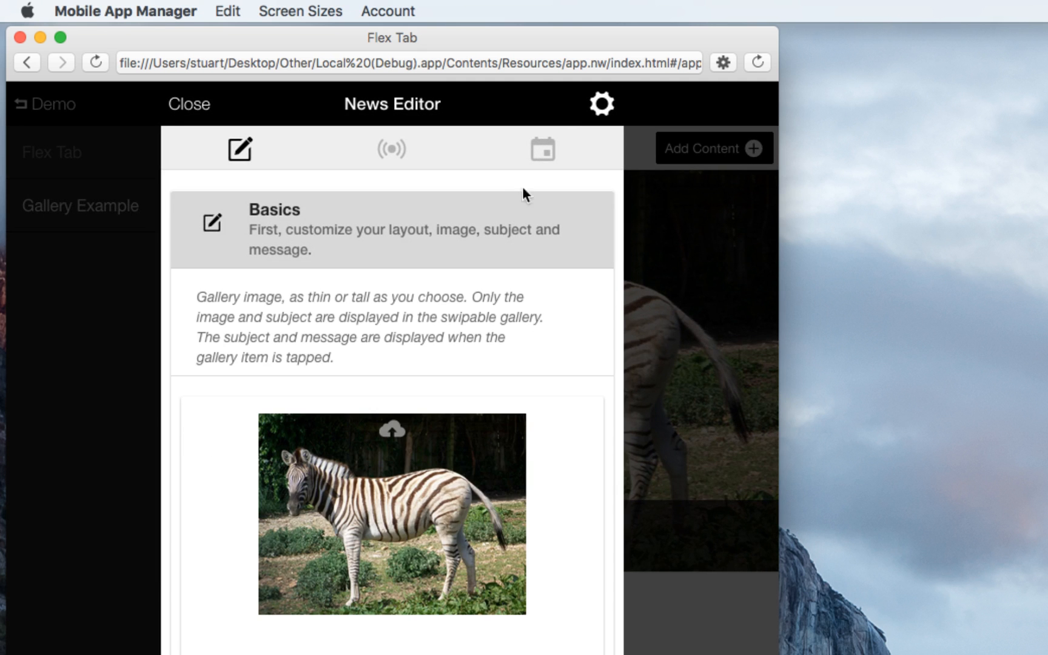
{"action": "left_click", "coordinate": [549, 151]}
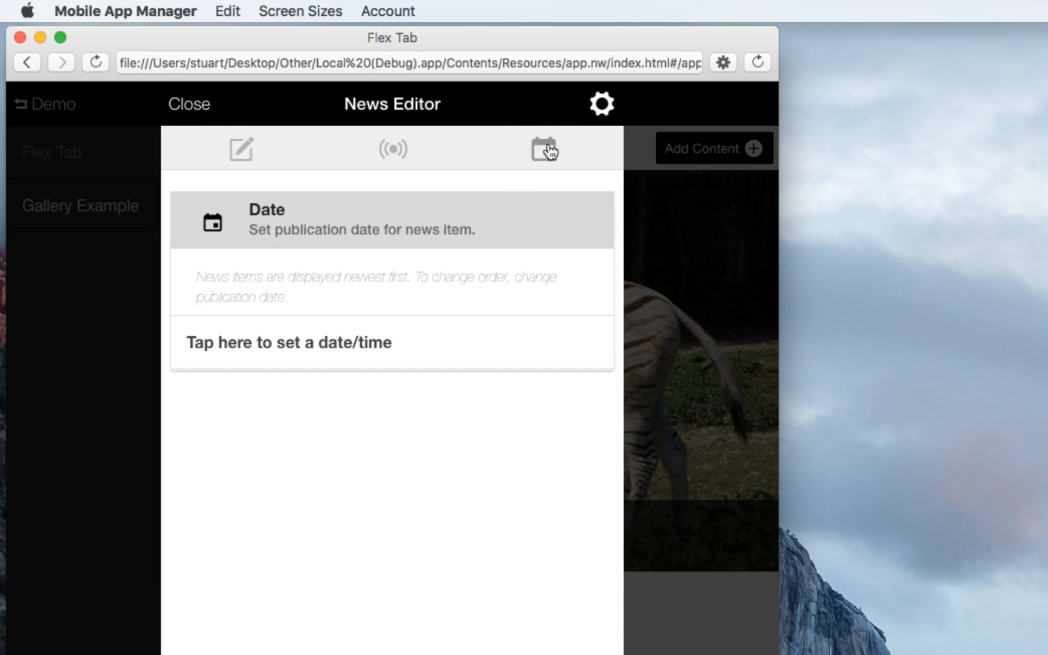
{"action": "left_click", "coordinate": [358, 351]}
{"action": "left_click", "coordinate": [436, 350]}
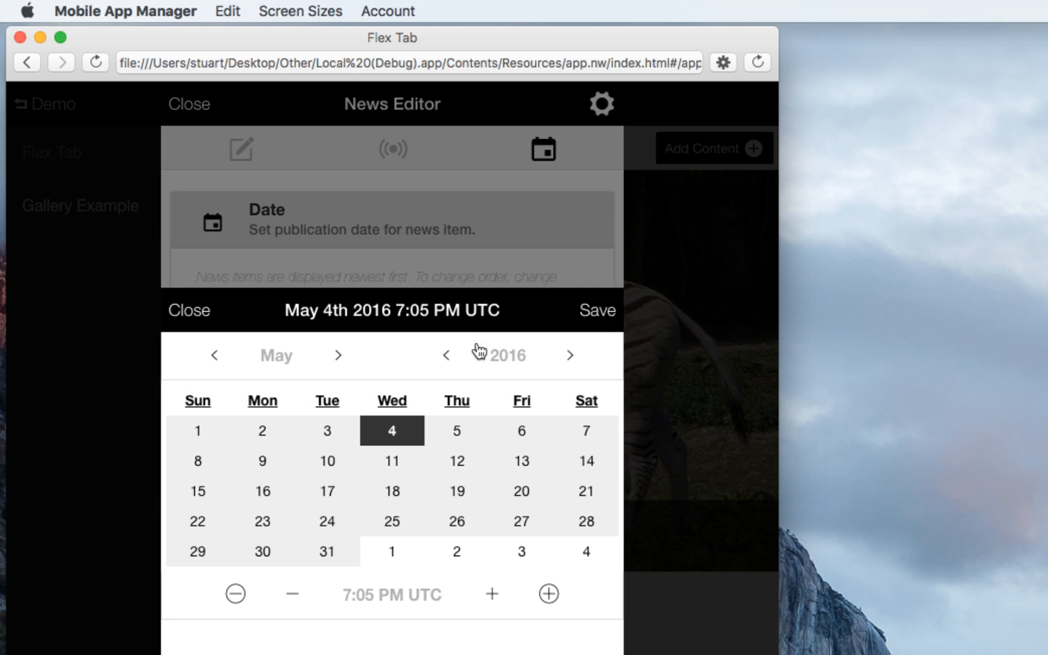
{"action": "left_click", "coordinate": [191, 314]}
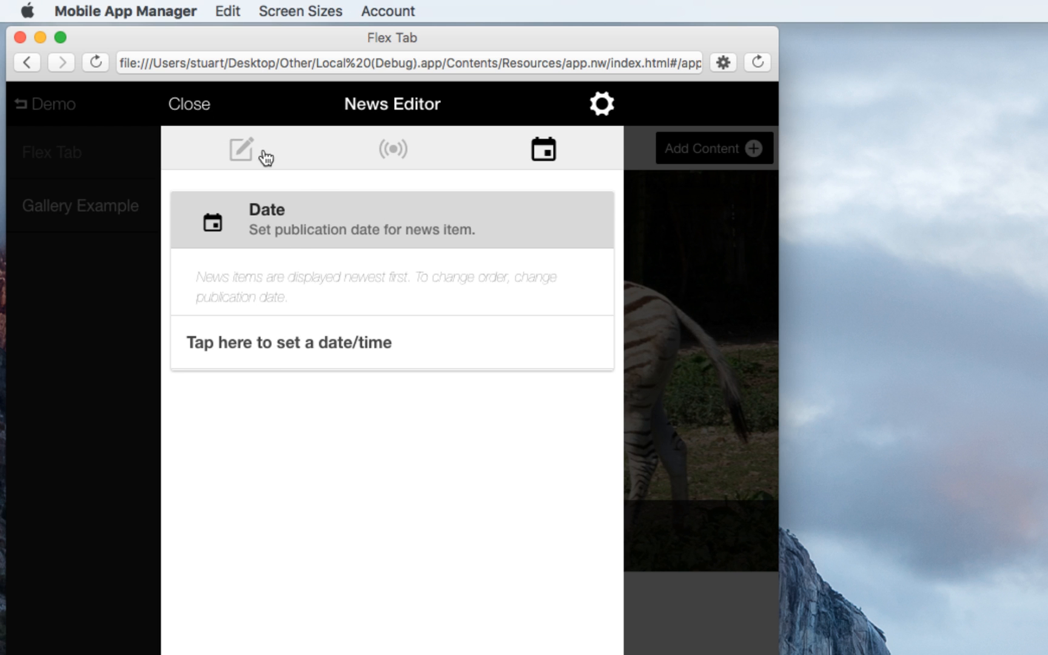
{"action": "left_click", "coordinate": [195, 108]}
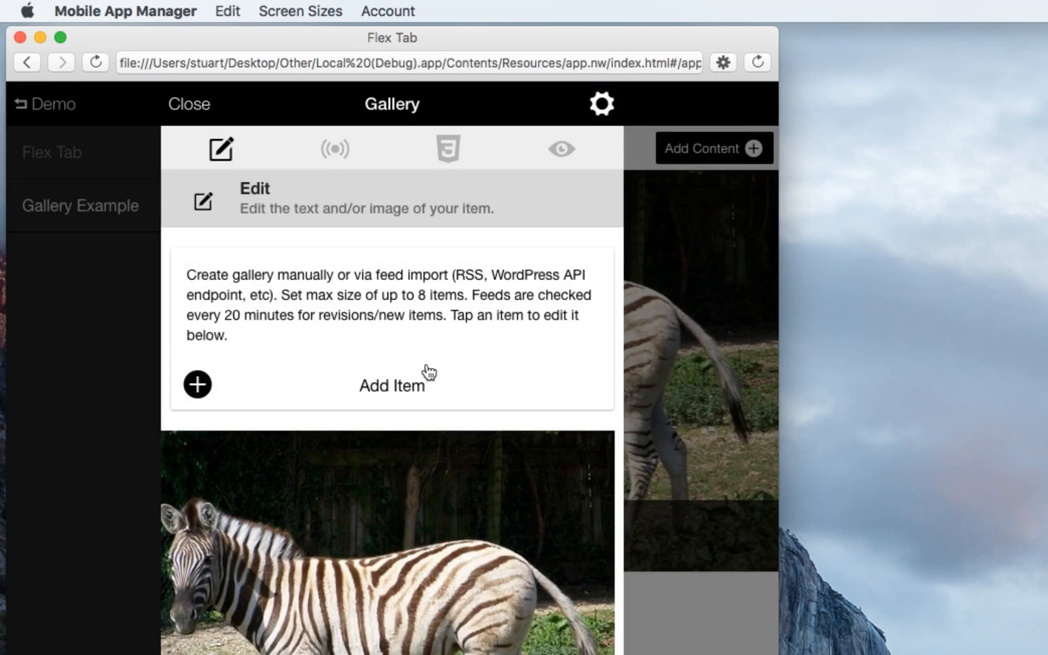
Add a gallery item that uses gorillas.jpg from the image library, and save it
{"action": "left_click", "coordinate": [386, 388]}
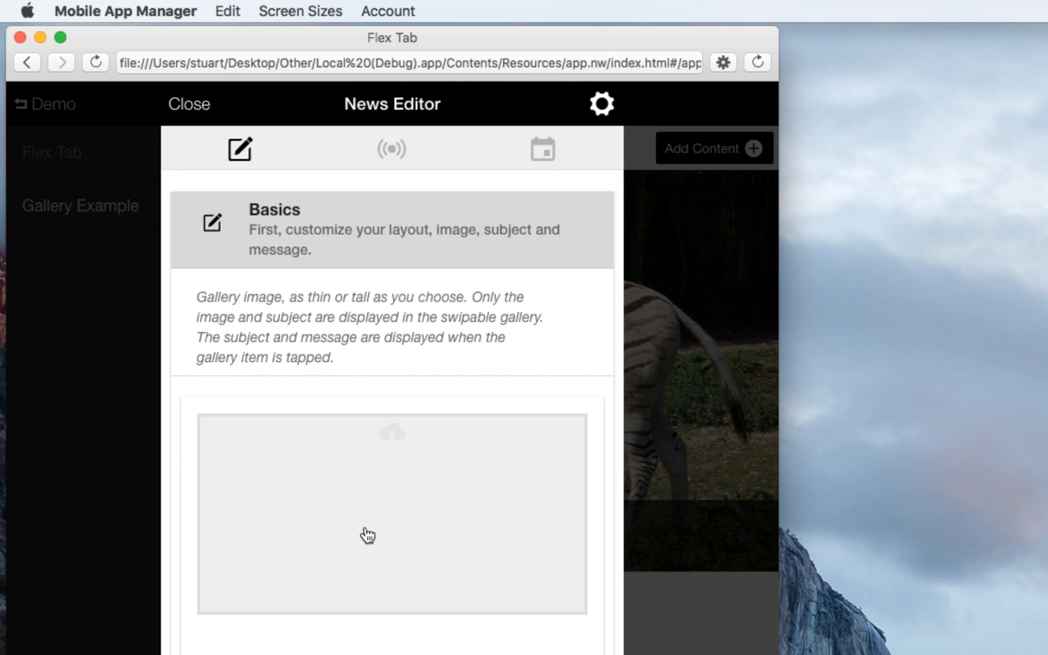
{"action": "left_click", "coordinate": [367, 533]}
{"action": "left_click", "coordinate": [298, 394]}
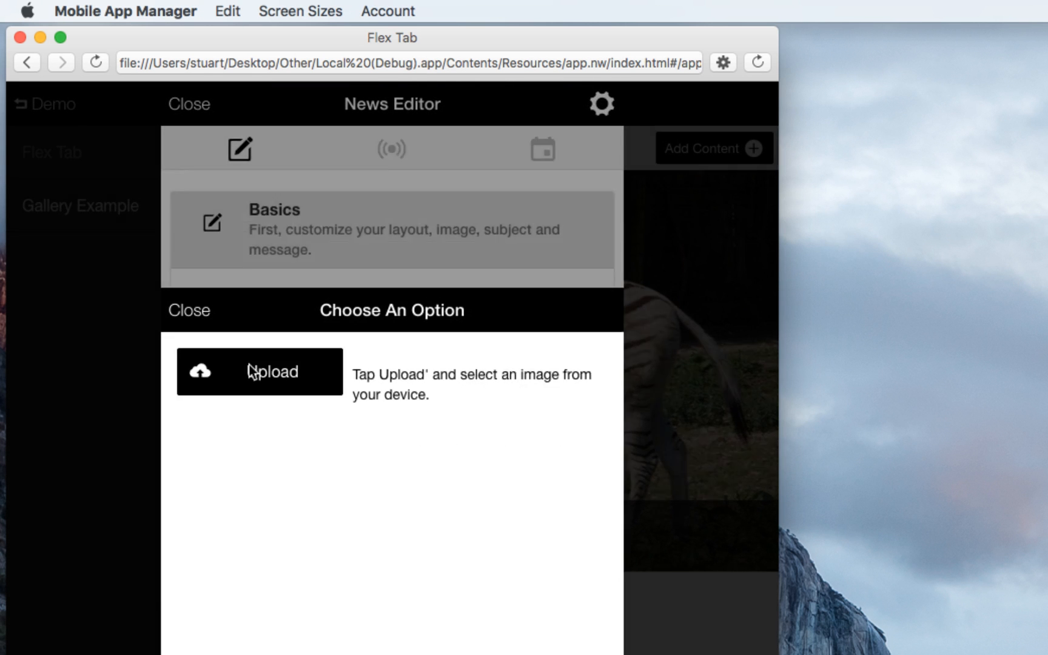
{"action": "left_click", "coordinate": [442, 427]}
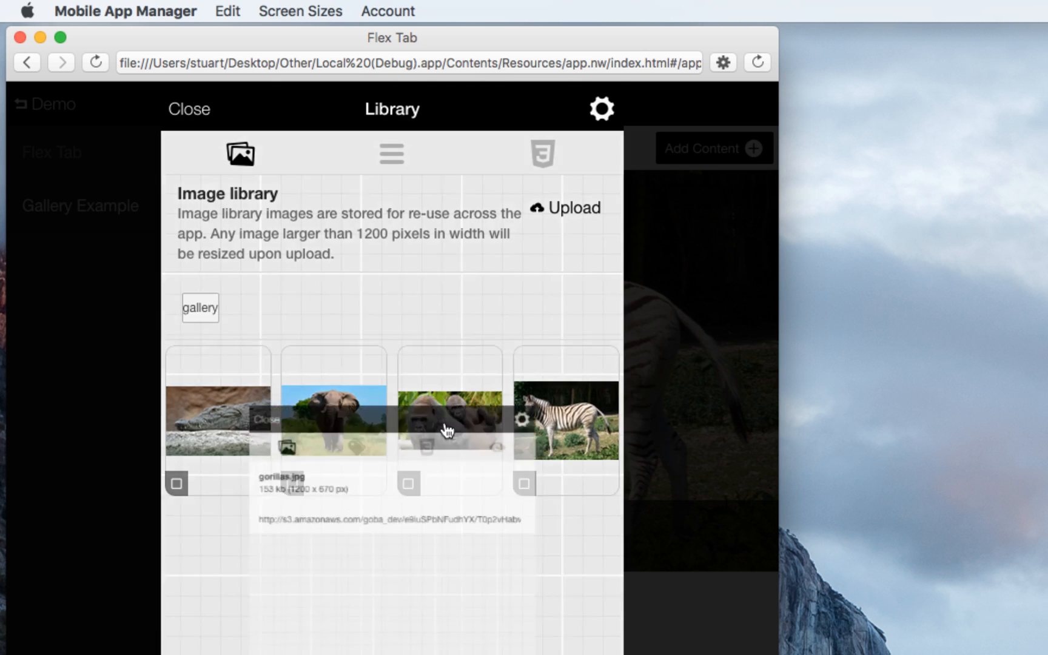
{"action": "left_click", "coordinate": [599, 320]}
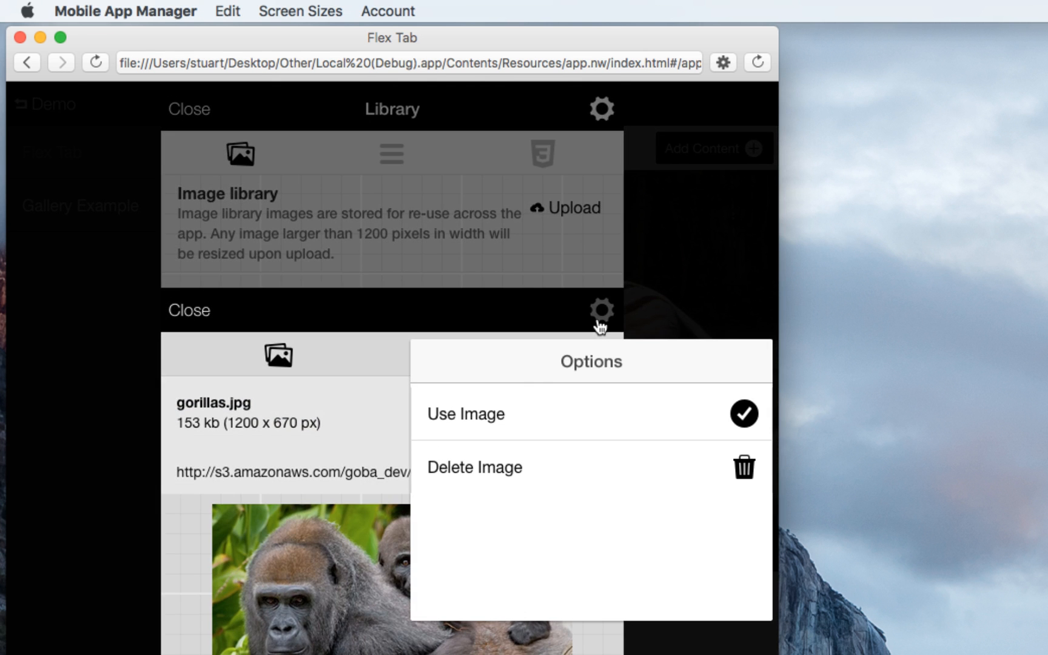
{"action": "left_click", "coordinate": [504, 422]}
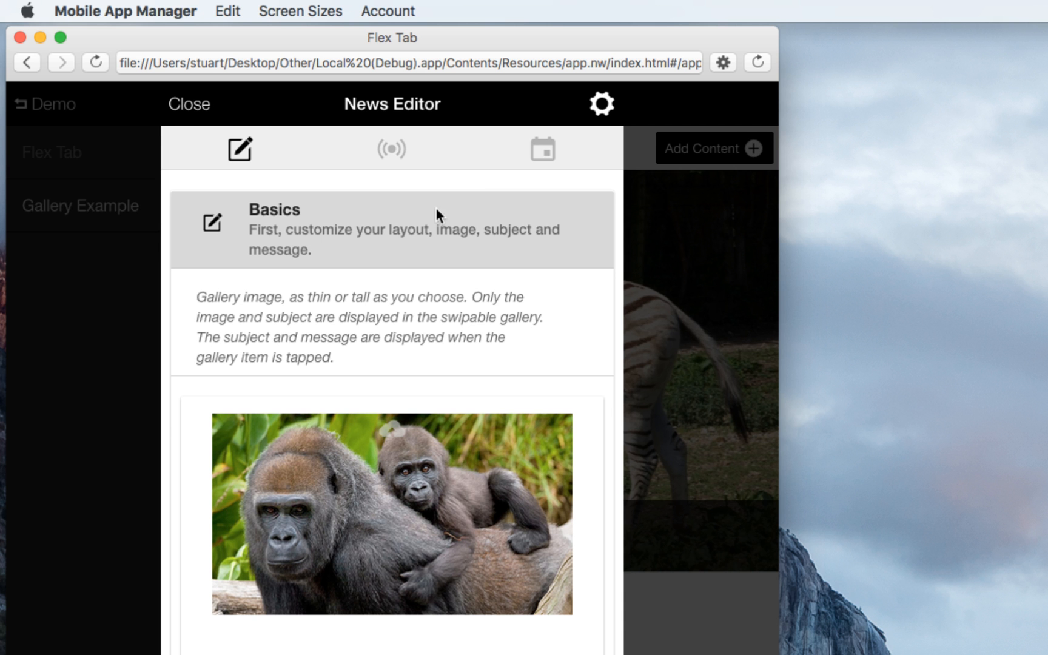
{"action": "left_click", "coordinate": [602, 104]}
{"action": "left_click", "coordinate": [491, 209]}
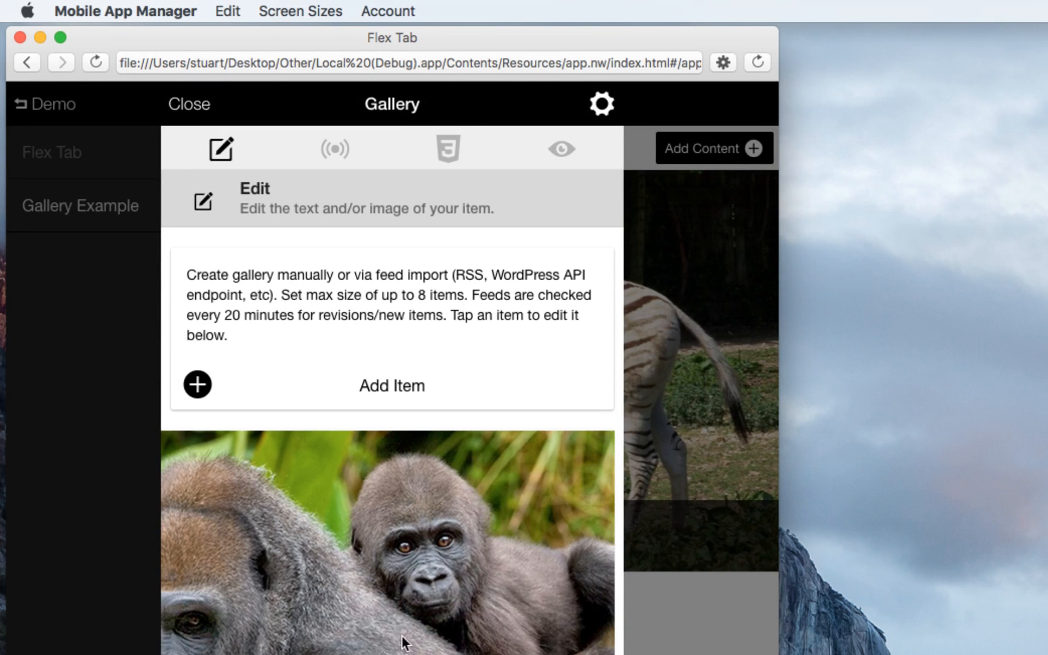
Set the gorilla item's publication date to May 3rd 2016 and save the item
{"action": "left_click_drag", "start_coordinate": [487, 622], "coordinate": [528, 629]}
{"action": "left_click", "coordinate": [393, 648]}
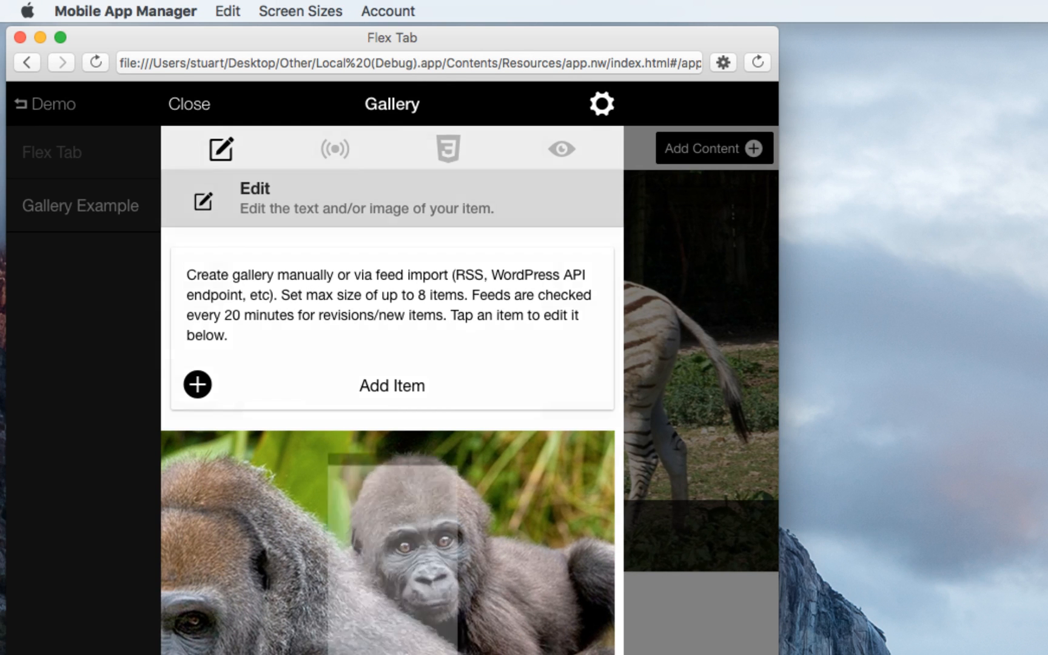
{"action": "left_click", "coordinate": [536, 152]}
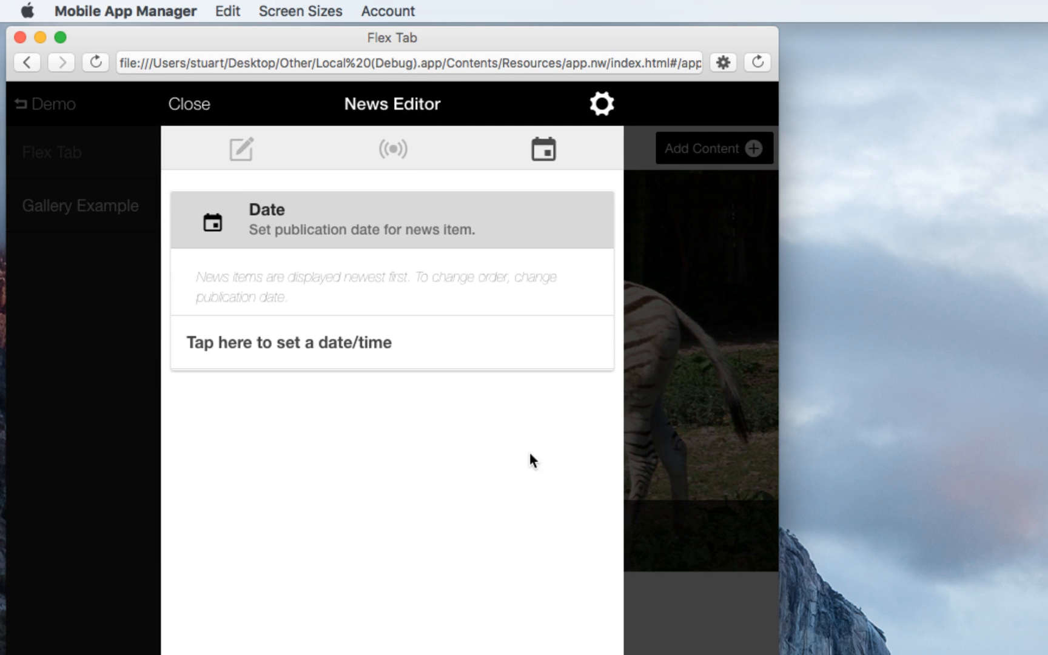
{"action": "left_click", "coordinate": [353, 342]}
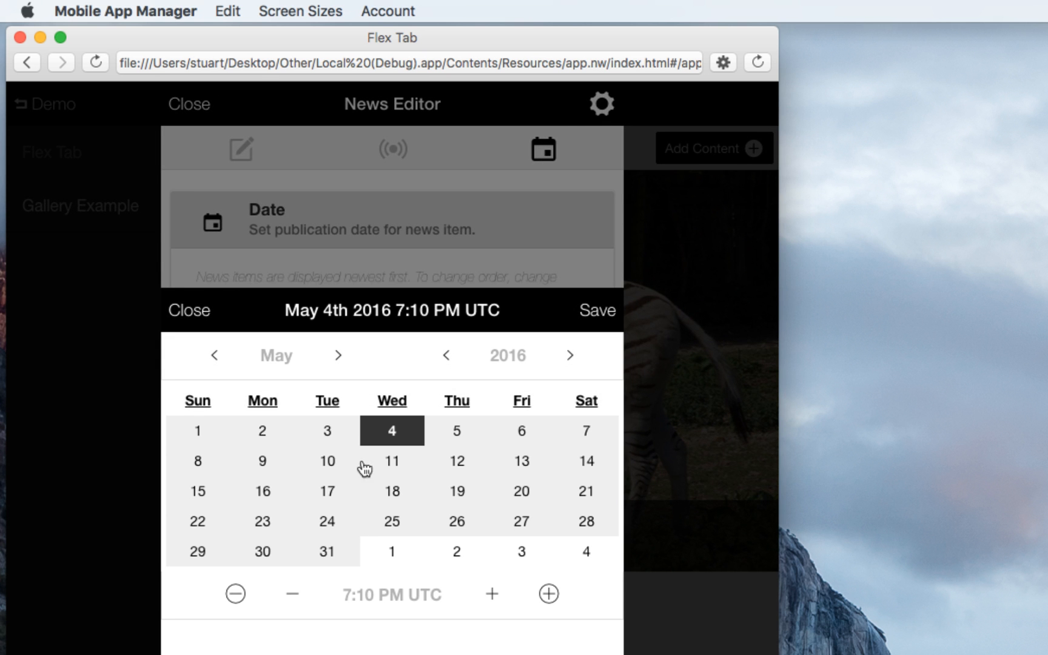
{"action": "left_click", "coordinate": [331, 432]}
{"action": "left_click", "coordinate": [588, 312]}
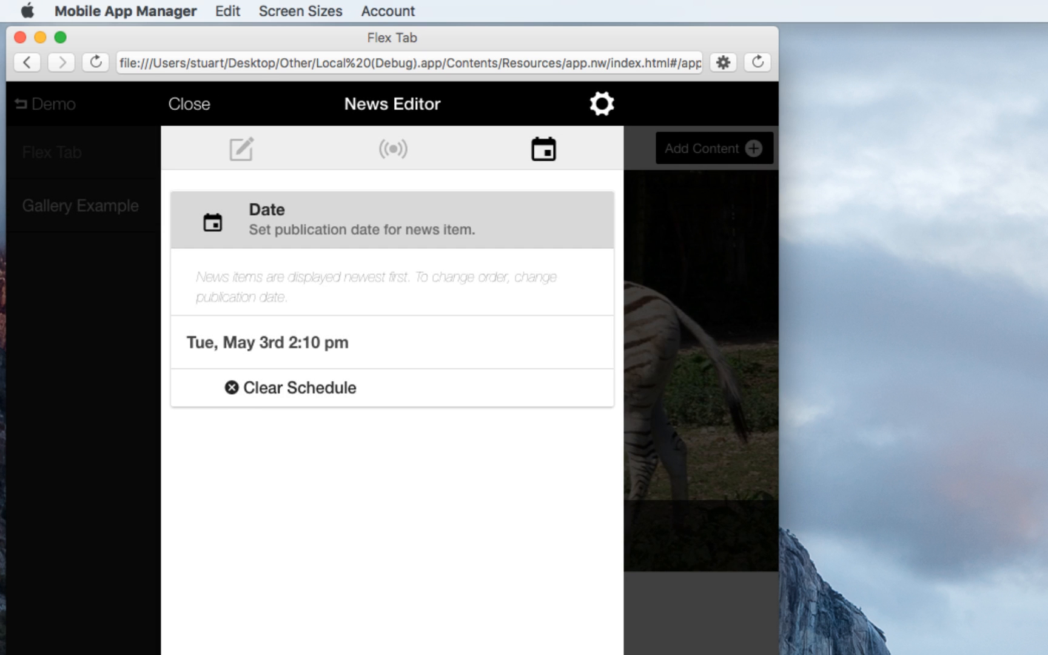
{"action": "left_click", "coordinate": [607, 108]}
{"action": "left_click", "coordinate": [515, 207]}
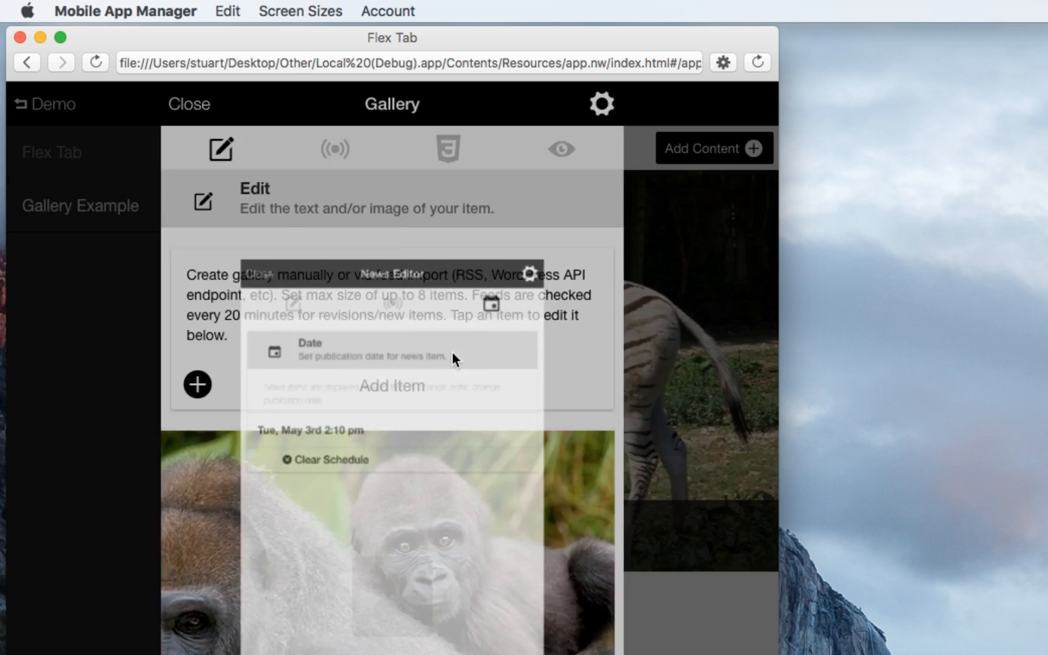
{"action": "mouse_move", "coordinate": [456, 580]}
{"action": "left_mouse_down"}
{"action": "mouse_move", "coordinate": [308, 593]}
{"action": "mouse_move", "coordinate": [454, 602]}
{"action": "left_mouse_up"}
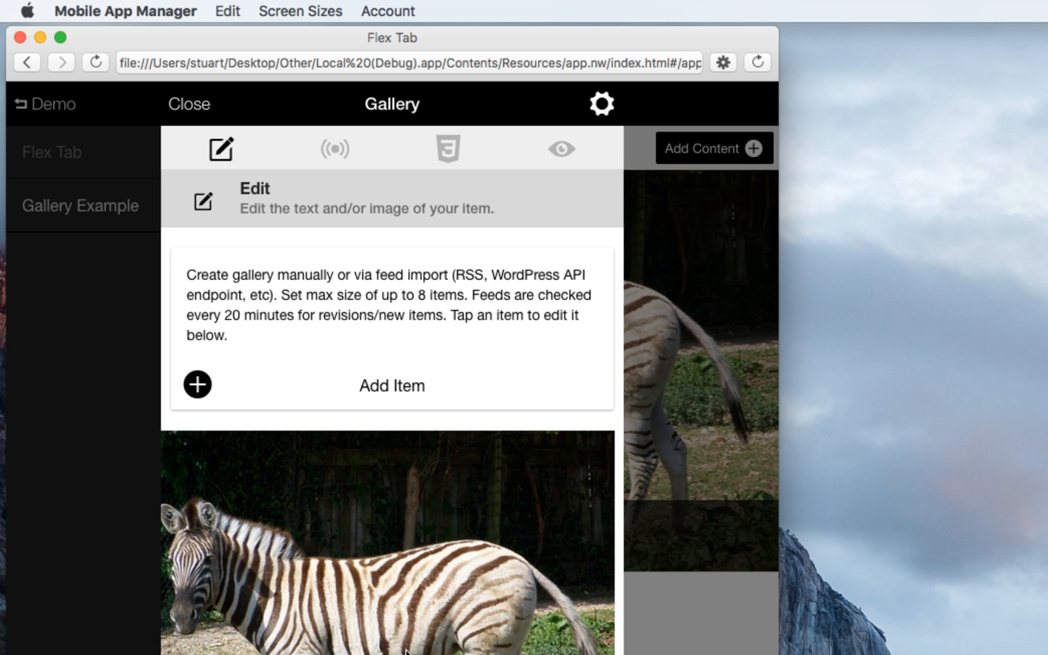
Open the zebra item's call-to-action settings and review the available types, from redirect URL, email and phone number to in-app destination
{"action": "left_click", "coordinate": [335, 490]}
{"action": "left_click", "coordinate": [399, 159]}
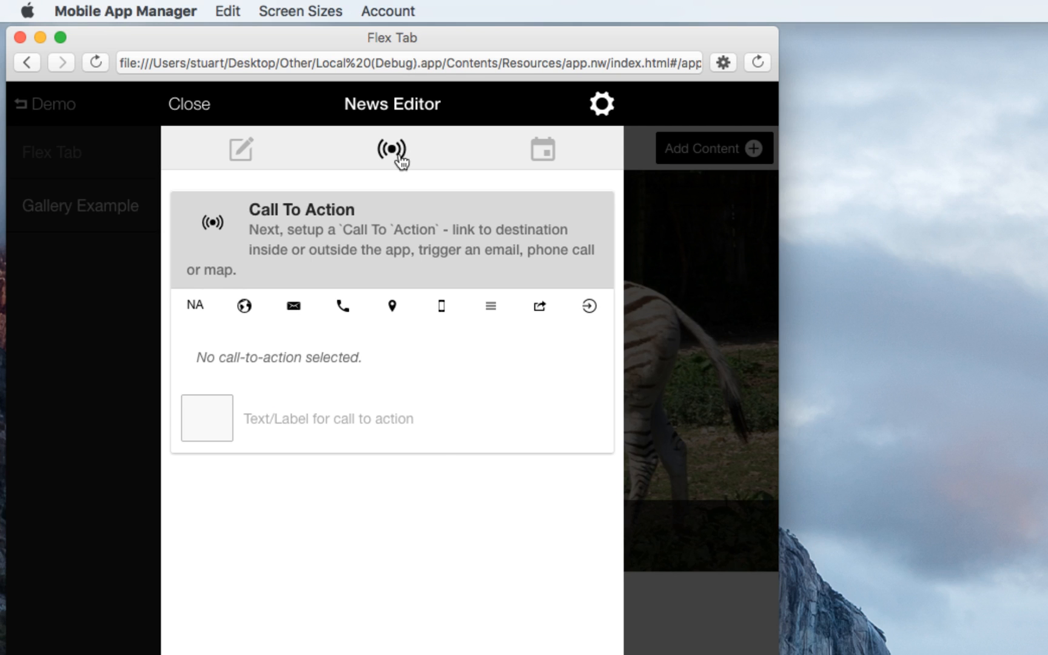
{"action": "left_click", "coordinate": [244, 307]}
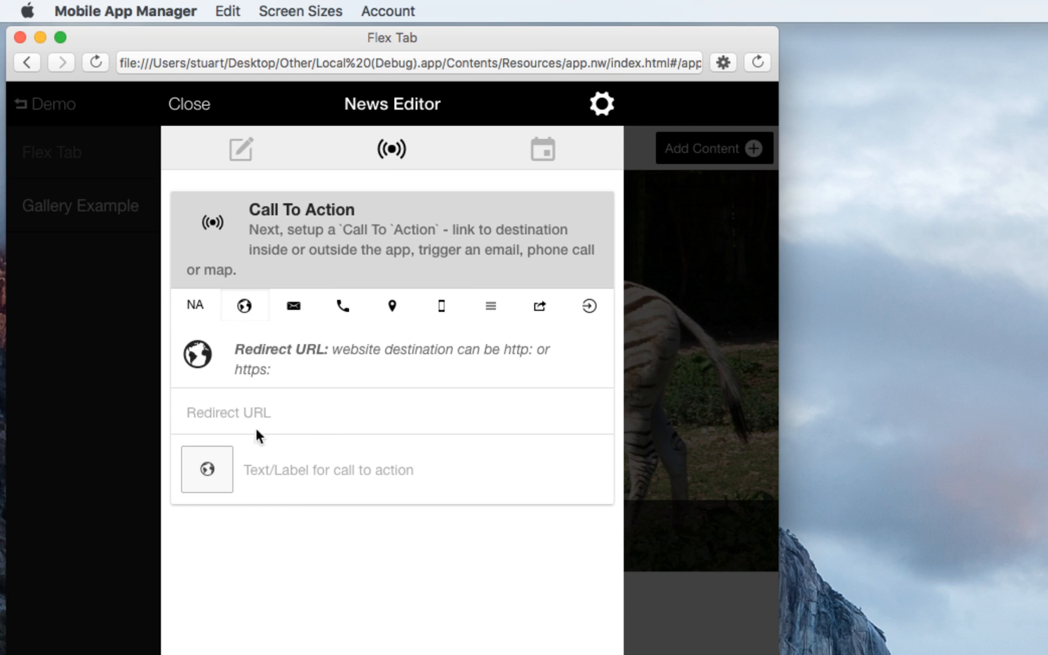
{"action": "left_click", "coordinate": [292, 309]}
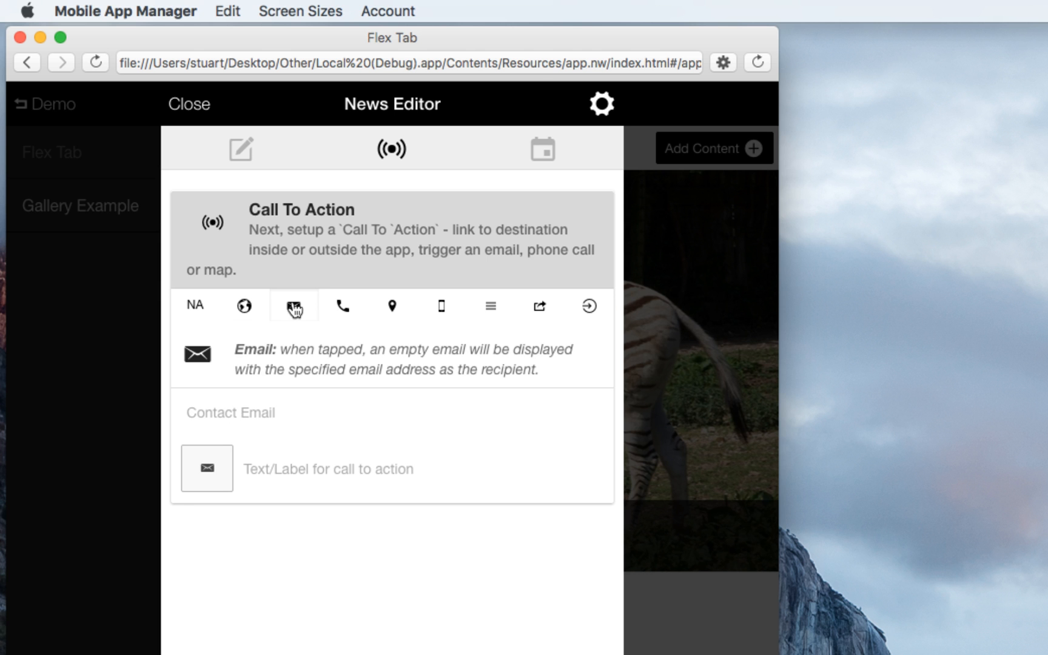
{"action": "left_click", "coordinate": [343, 310]}
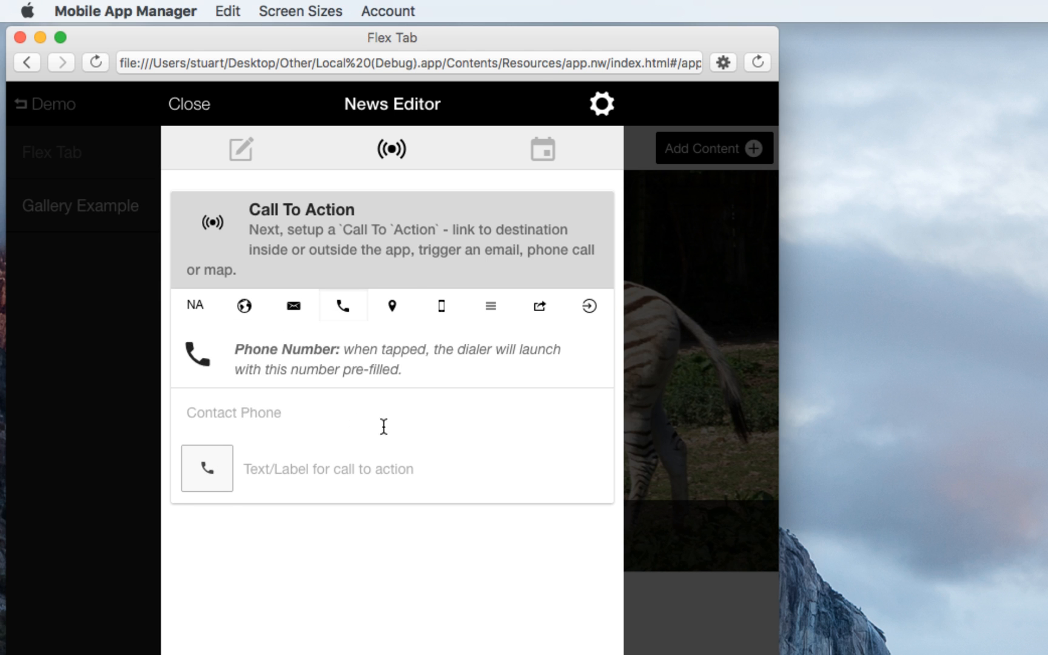
{"action": "left_click", "coordinate": [395, 312]}
{"action": "left_click", "coordinate": [427, 320]}
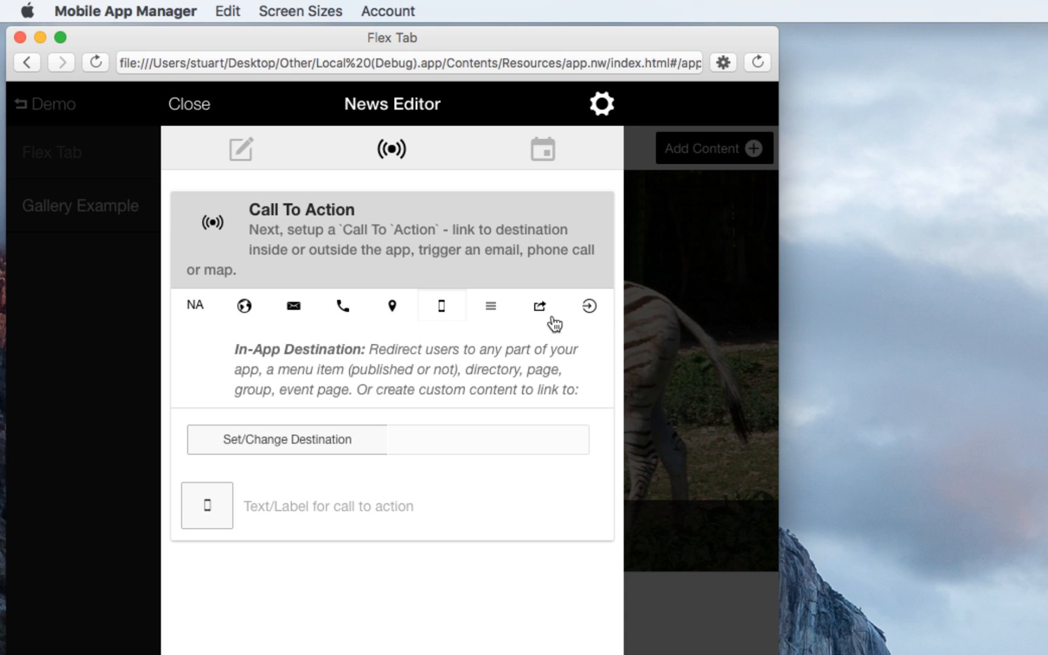
Give the zebra item a Registration call to action labelled "Get Registered!" and save the item
{"action": "left_click", "coordinate": [589, 308]}
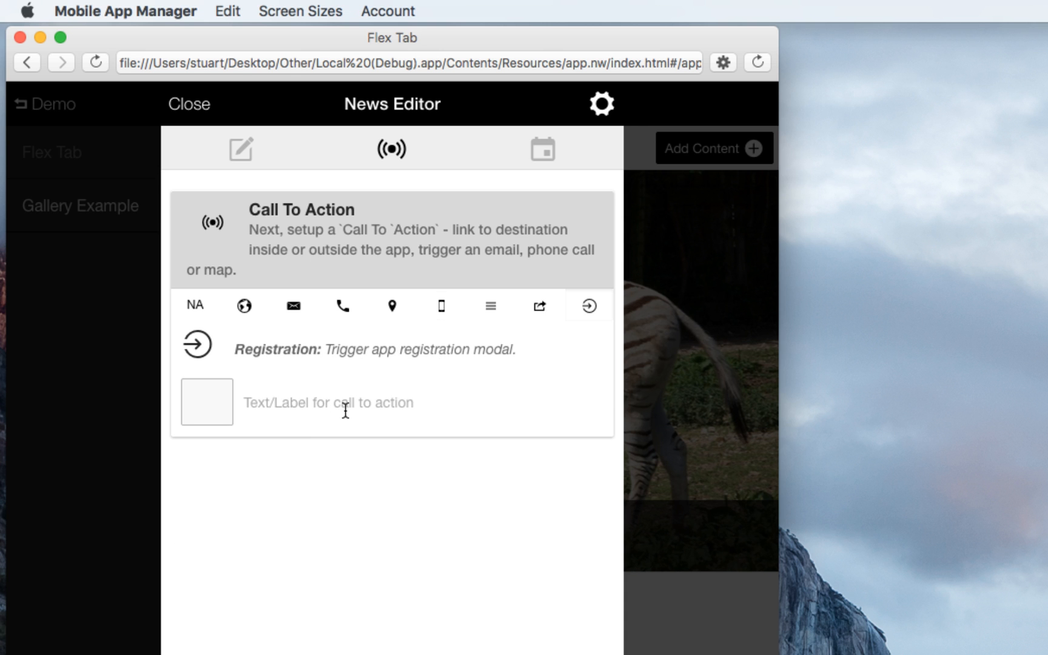
{"action": "type", "text": "Get R"}
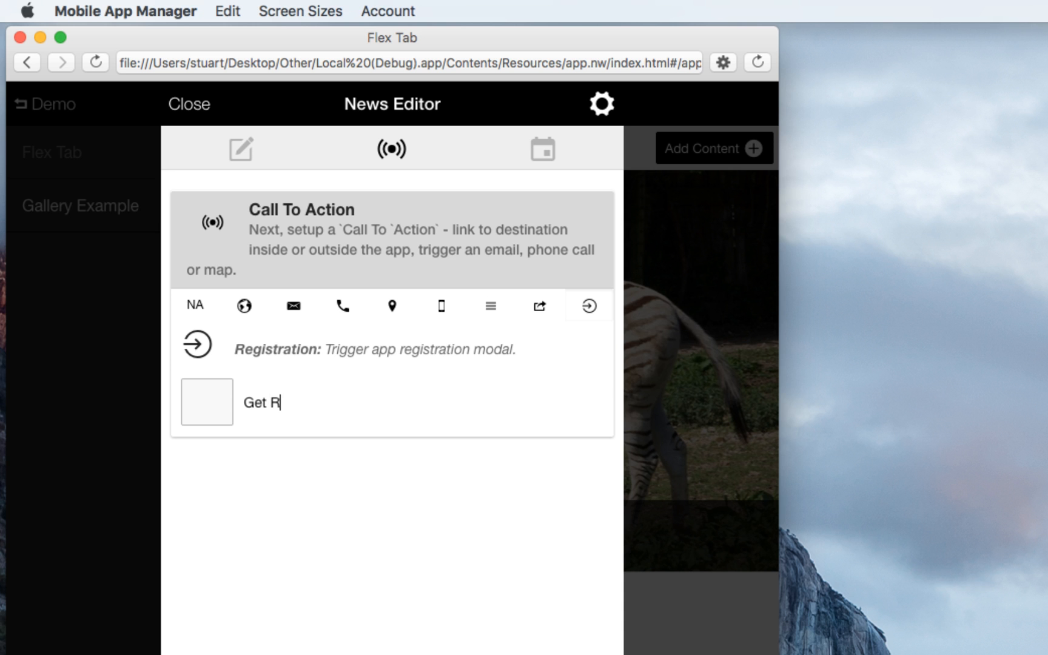
{"action": "type", "text": "egistered!"}
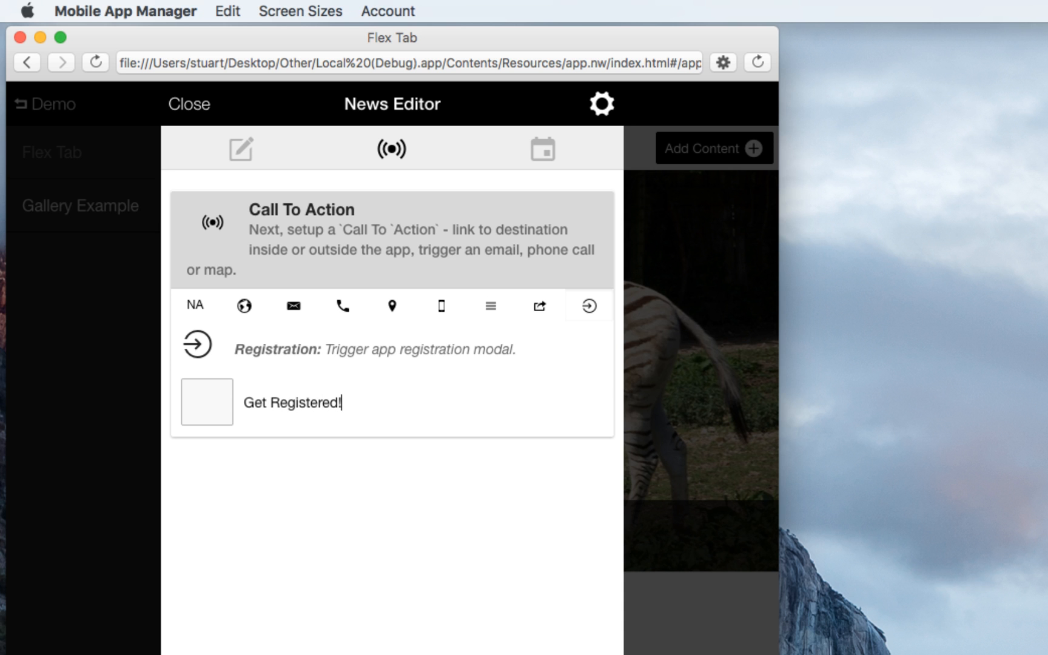
{"action": "left_click", "coordinate": [595, 110]}
{"action": "left_click", "coordinate": [488, 203]}
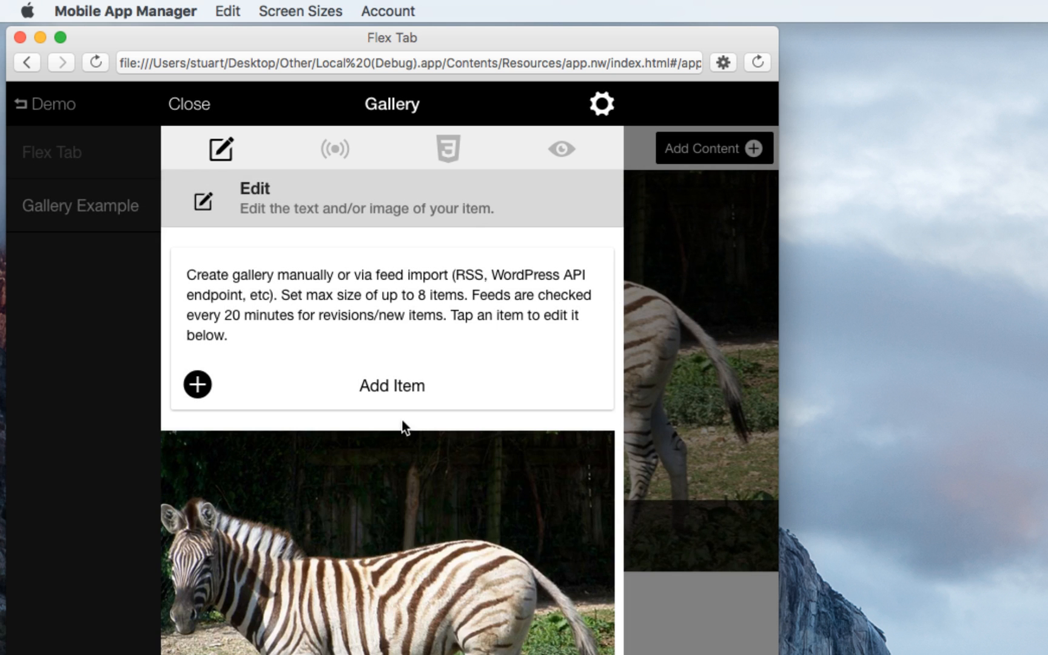
Leave gallery editing and preview the zebra item's detail view with its call to action in the Flex Tab
{"action": "left_click", "coordinate": [190, 106]}
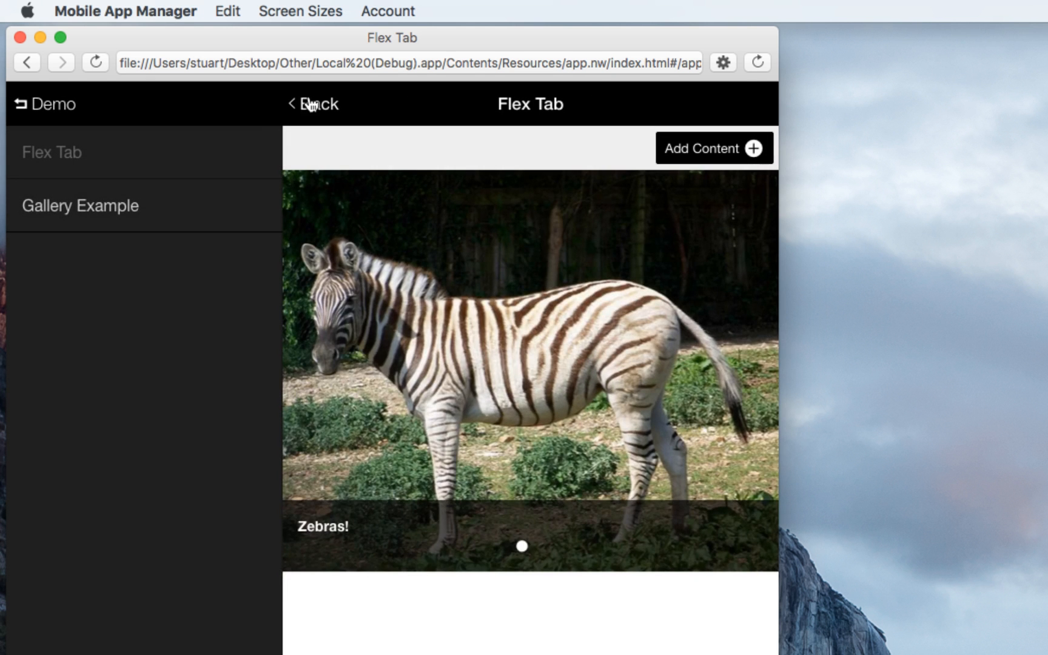
{"action": "left_click", "coordinate": [310, 103]}
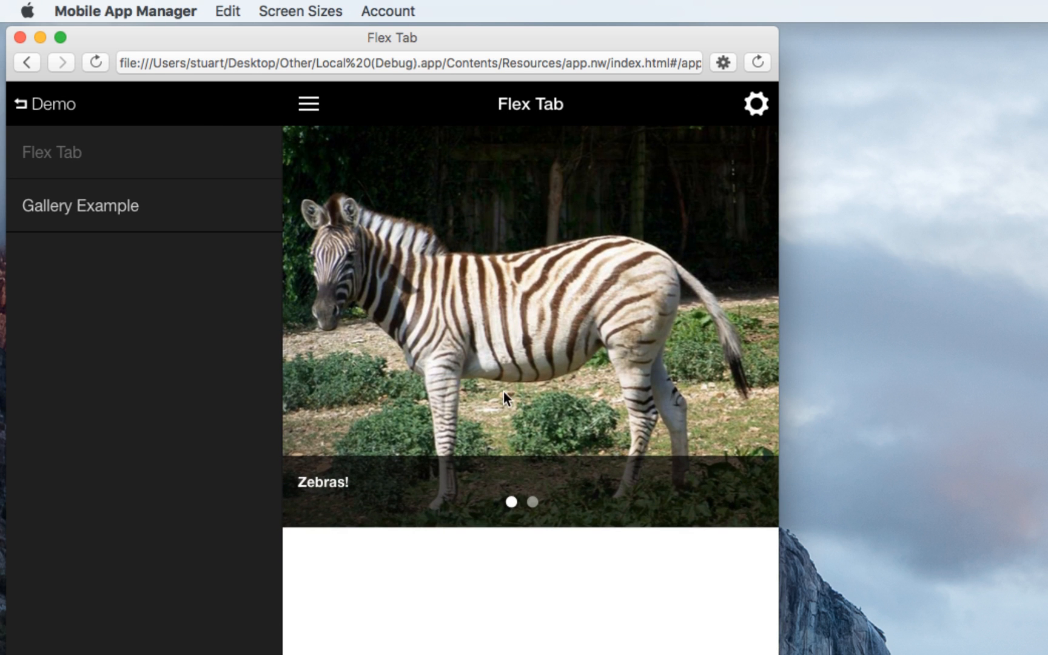
{"action": "left_click", "coordinate": [505, 393]}
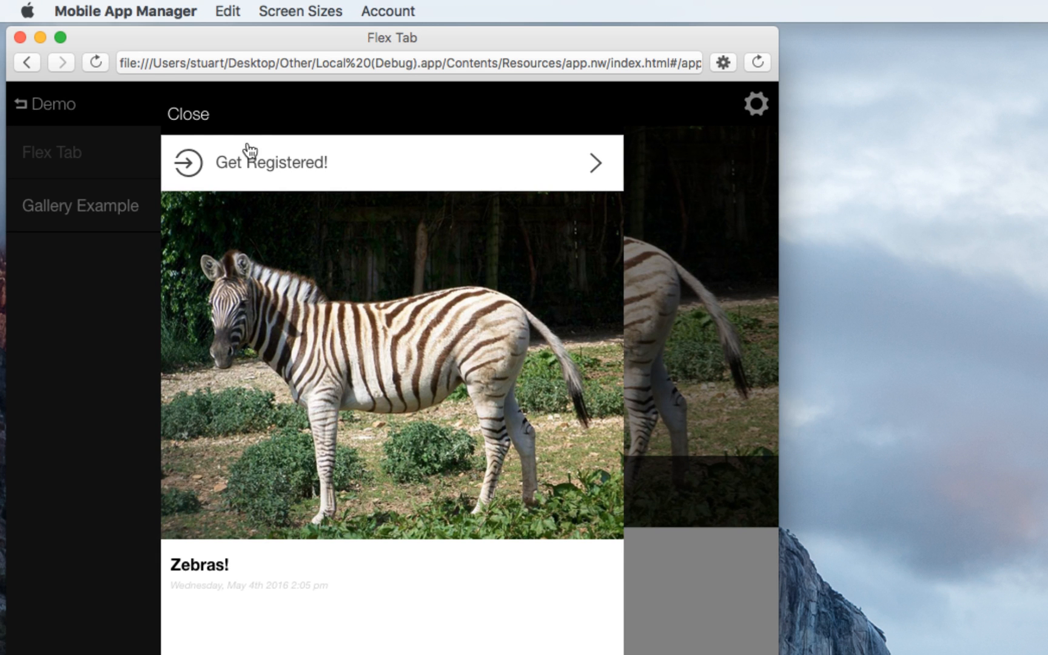
{"action": "left_click", "coordinate": [194, 114]}
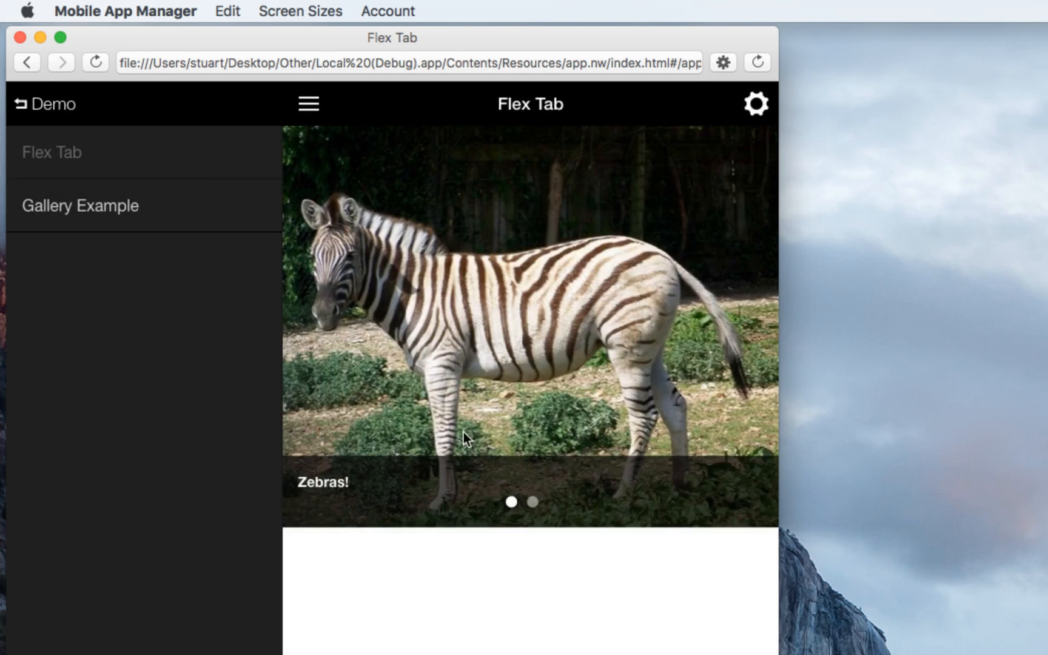